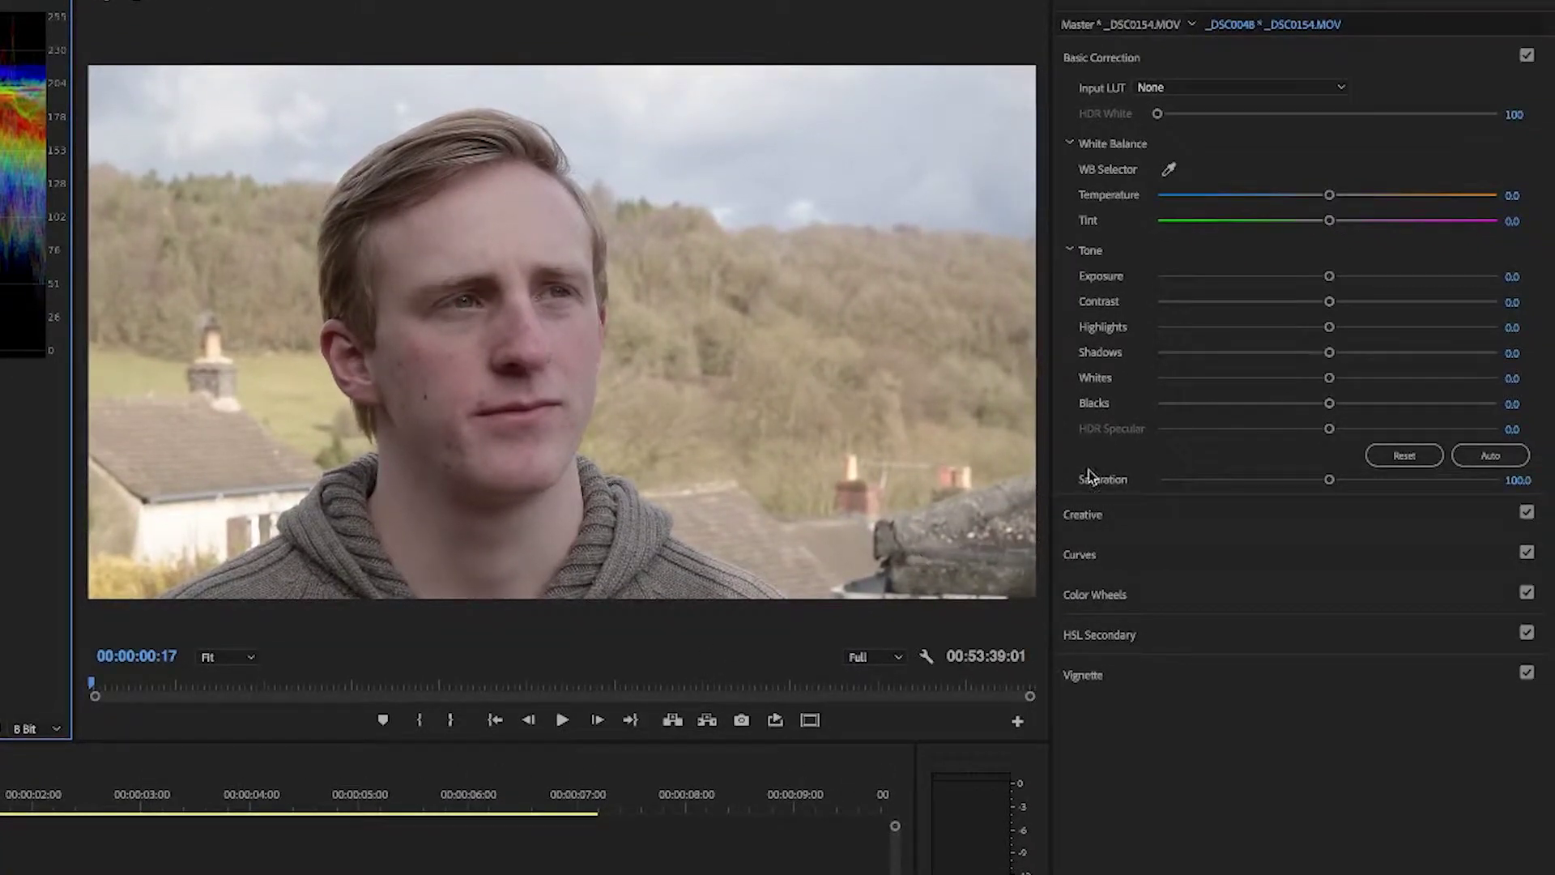
- Adjust the portrait clip's basic correction to contrast 74.1, highlights -52.3, whites about -44, blacks -7.5 and saturation 114.4
{"action": "left_click_drag", "start_coordinate": [1331, 304], "coordinate": [1238, 340]}
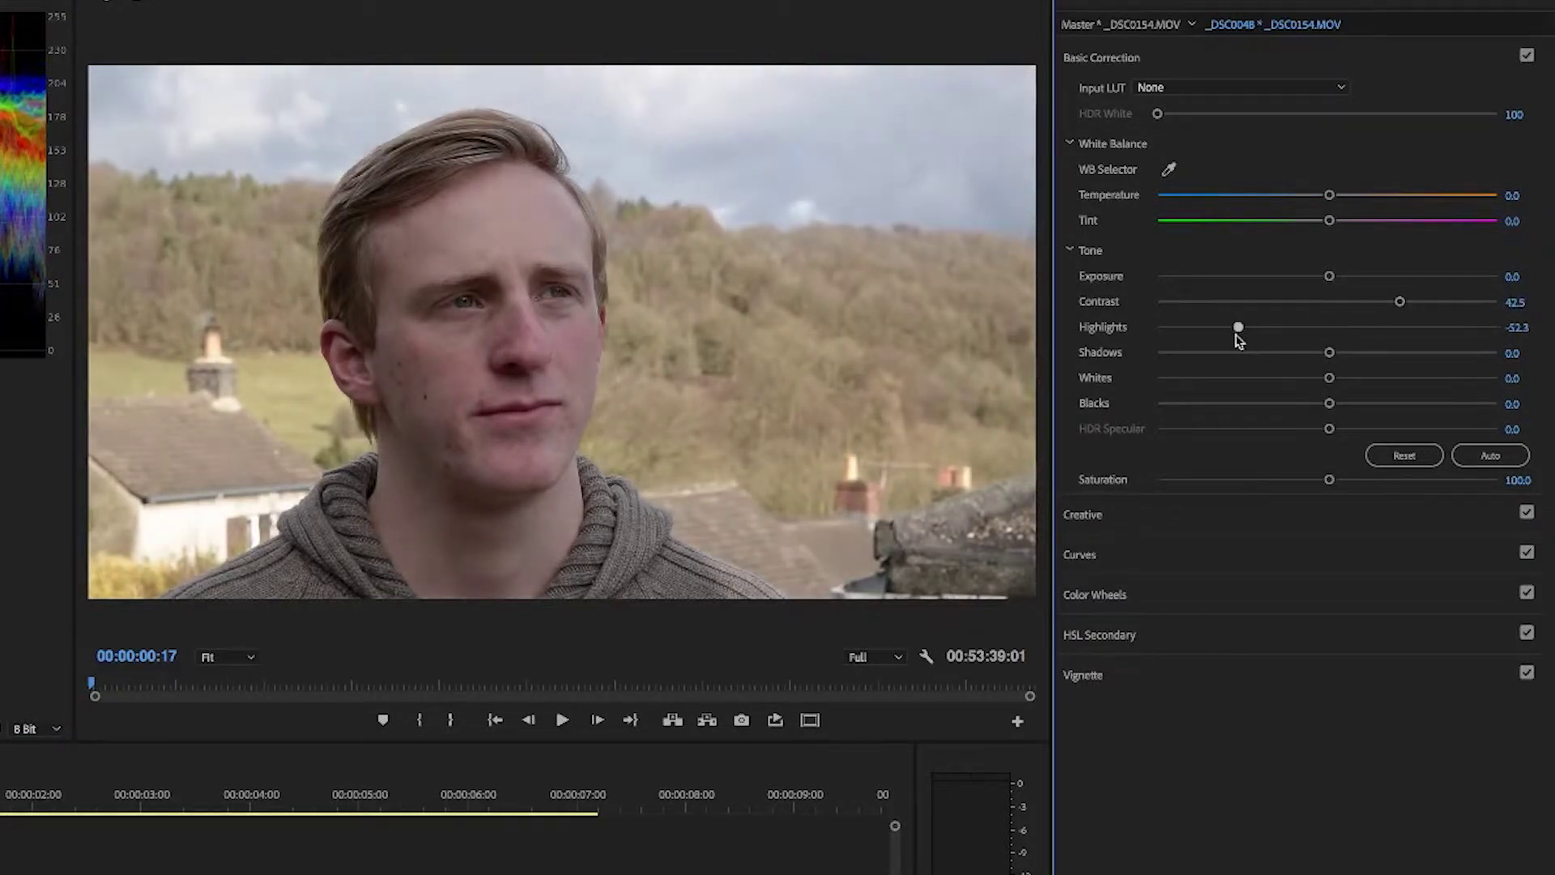
{"action": "left_click_drag", "start_coordinate": [1324, 381], "coordinate": [1260, 385]}
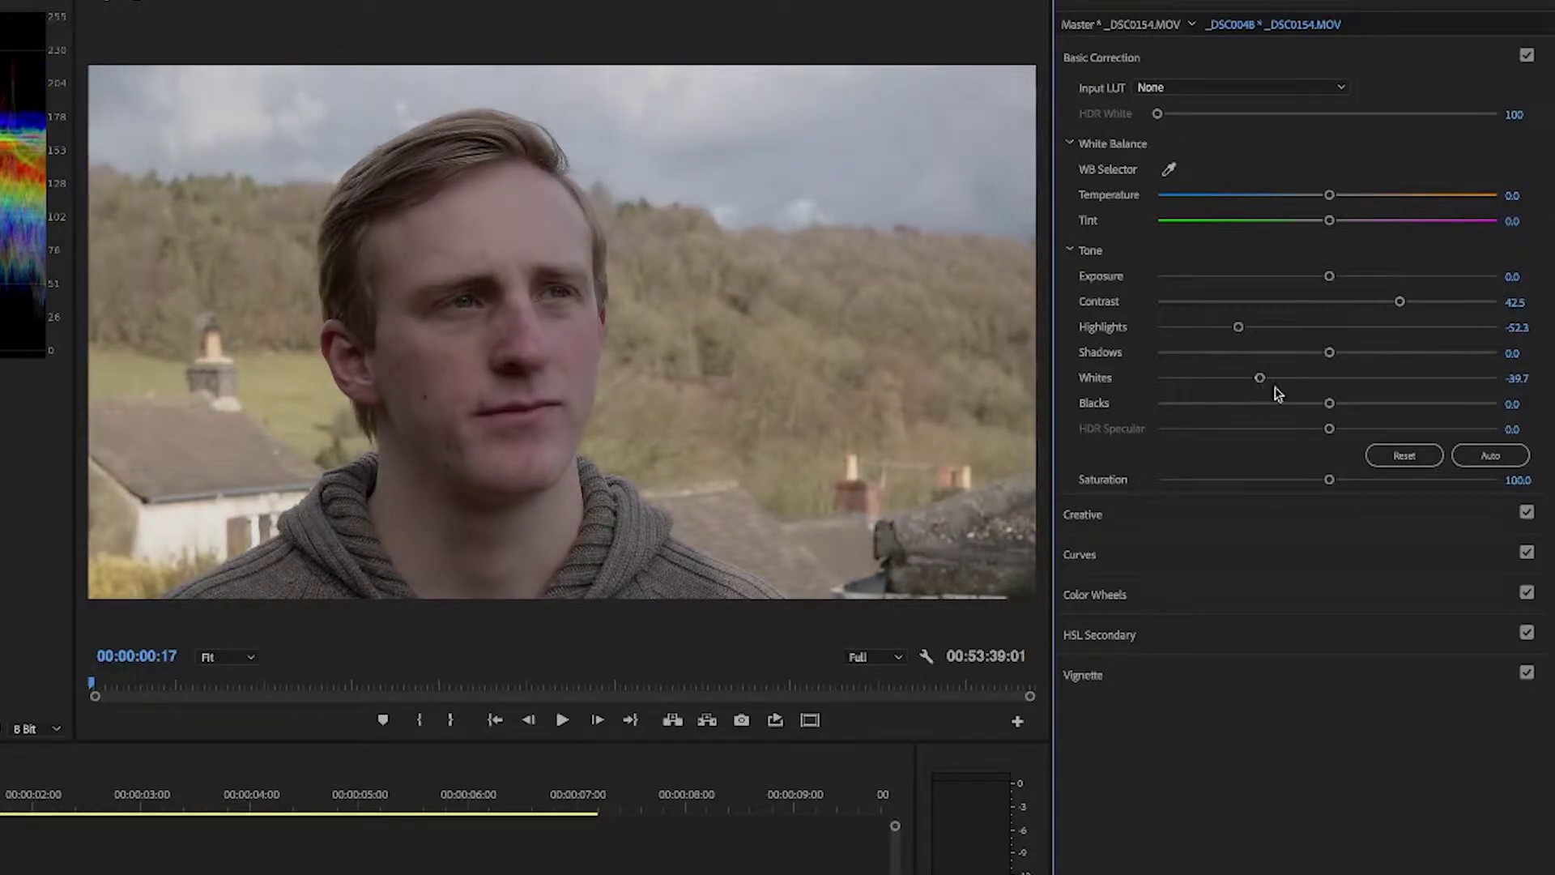
{"action": "left_click_drag", "start_coordinate": [1360, 410], "coordinate": [1368, 411]}
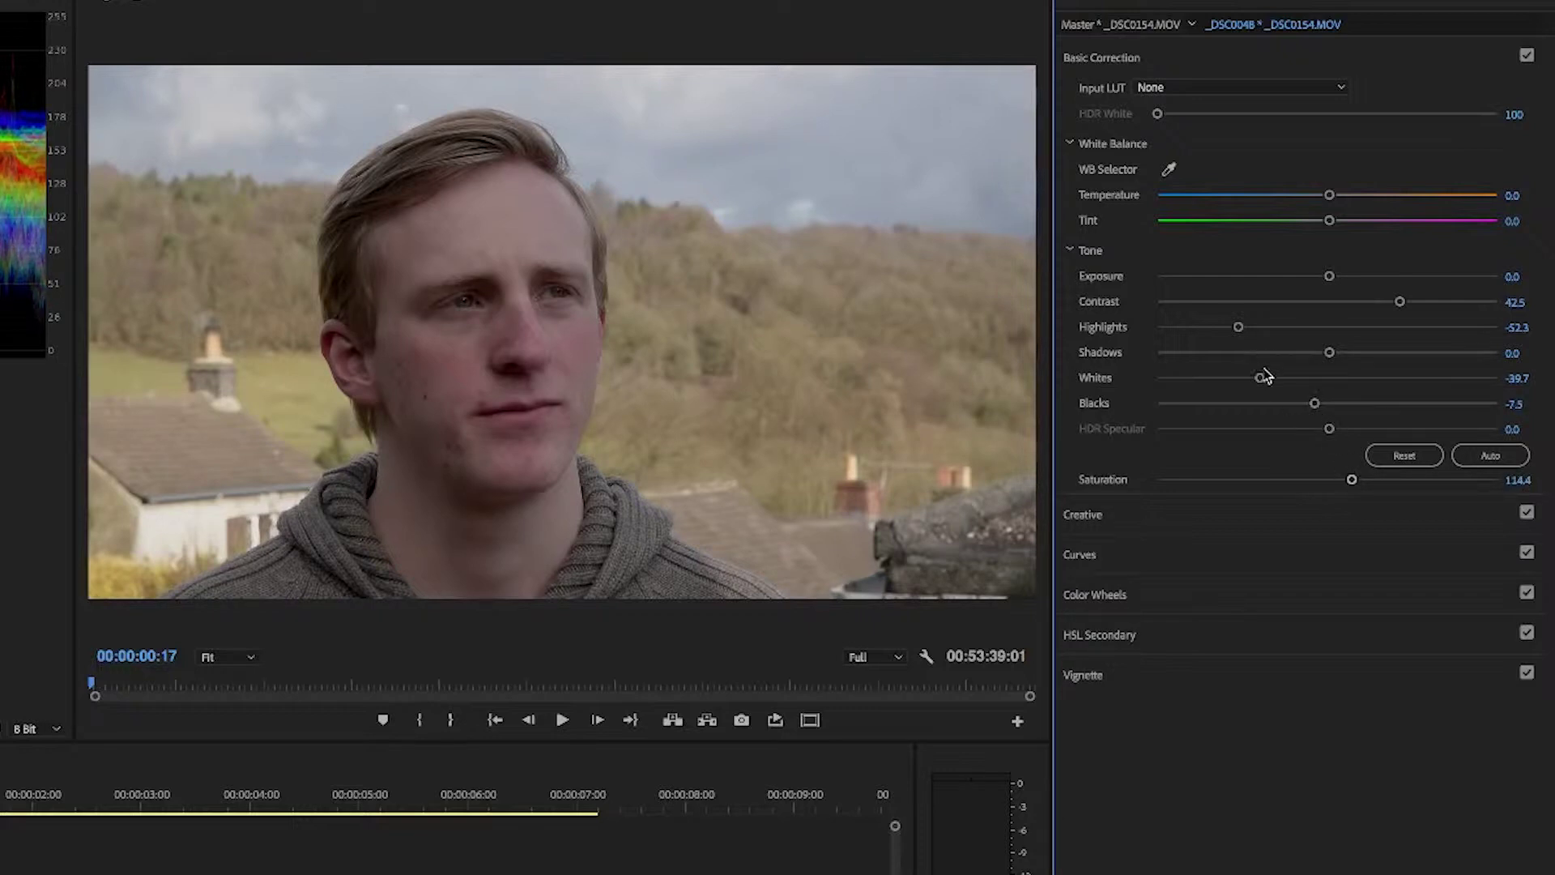
{"action": "left_click_drag", "start_coordinate": [1259, 382], "coordinate": [1253, 381]}
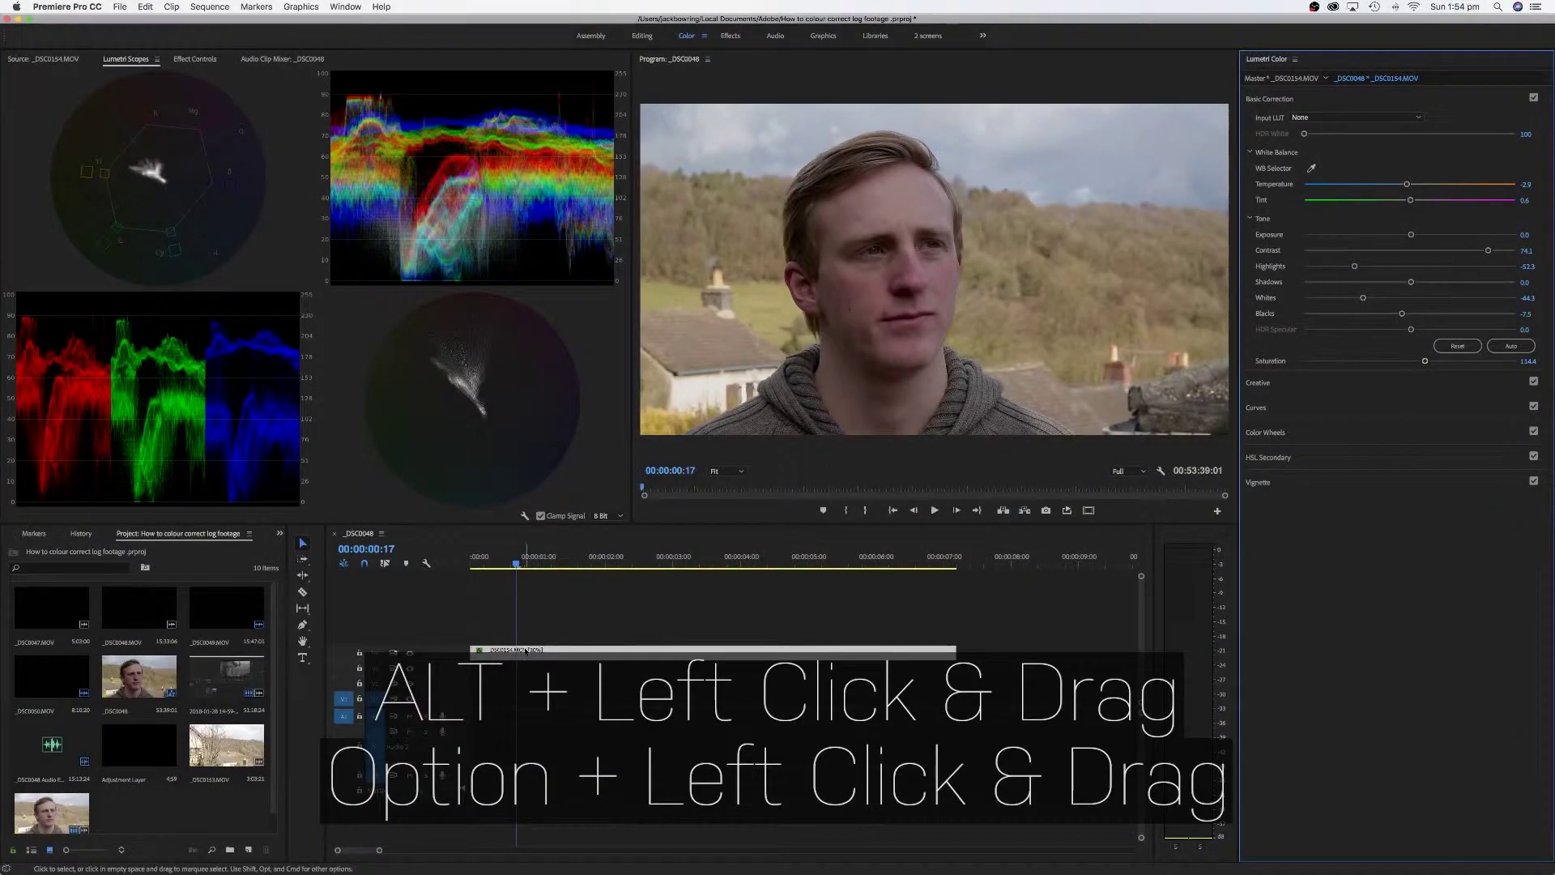
- Duplicate the graded clip onto the track above and show the copy's effect controls
{"action": "left_click_drag", "start_coordinate": [527, 651], "coordinate": [526, 639], "text": "alt"}
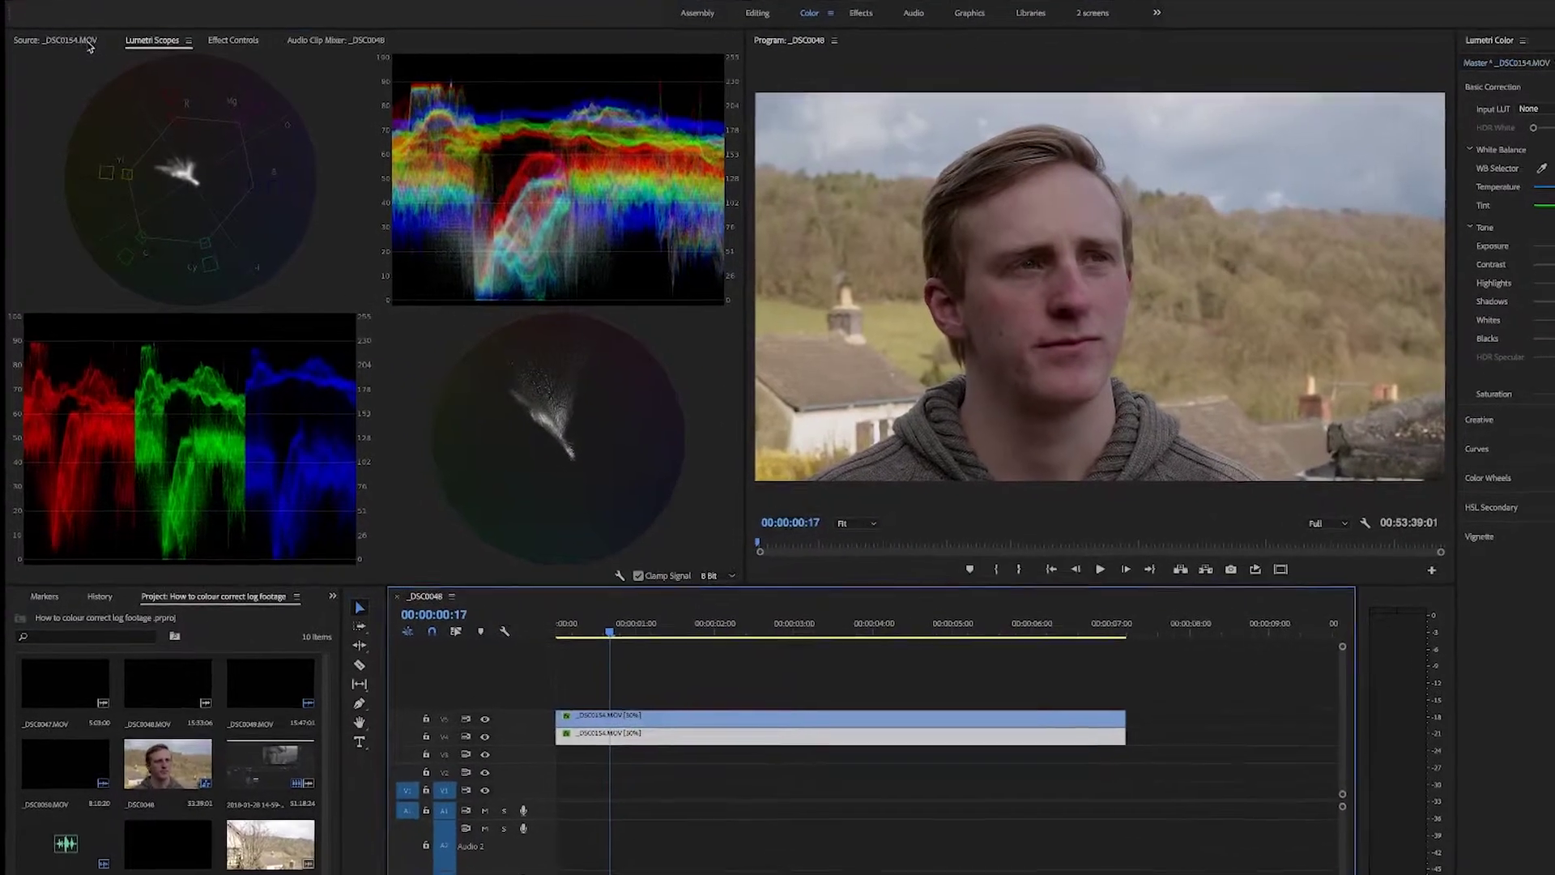
{"action": "key", "text": "shift+2"}
{"action": "left_click", "coordinate": [241, 33]}
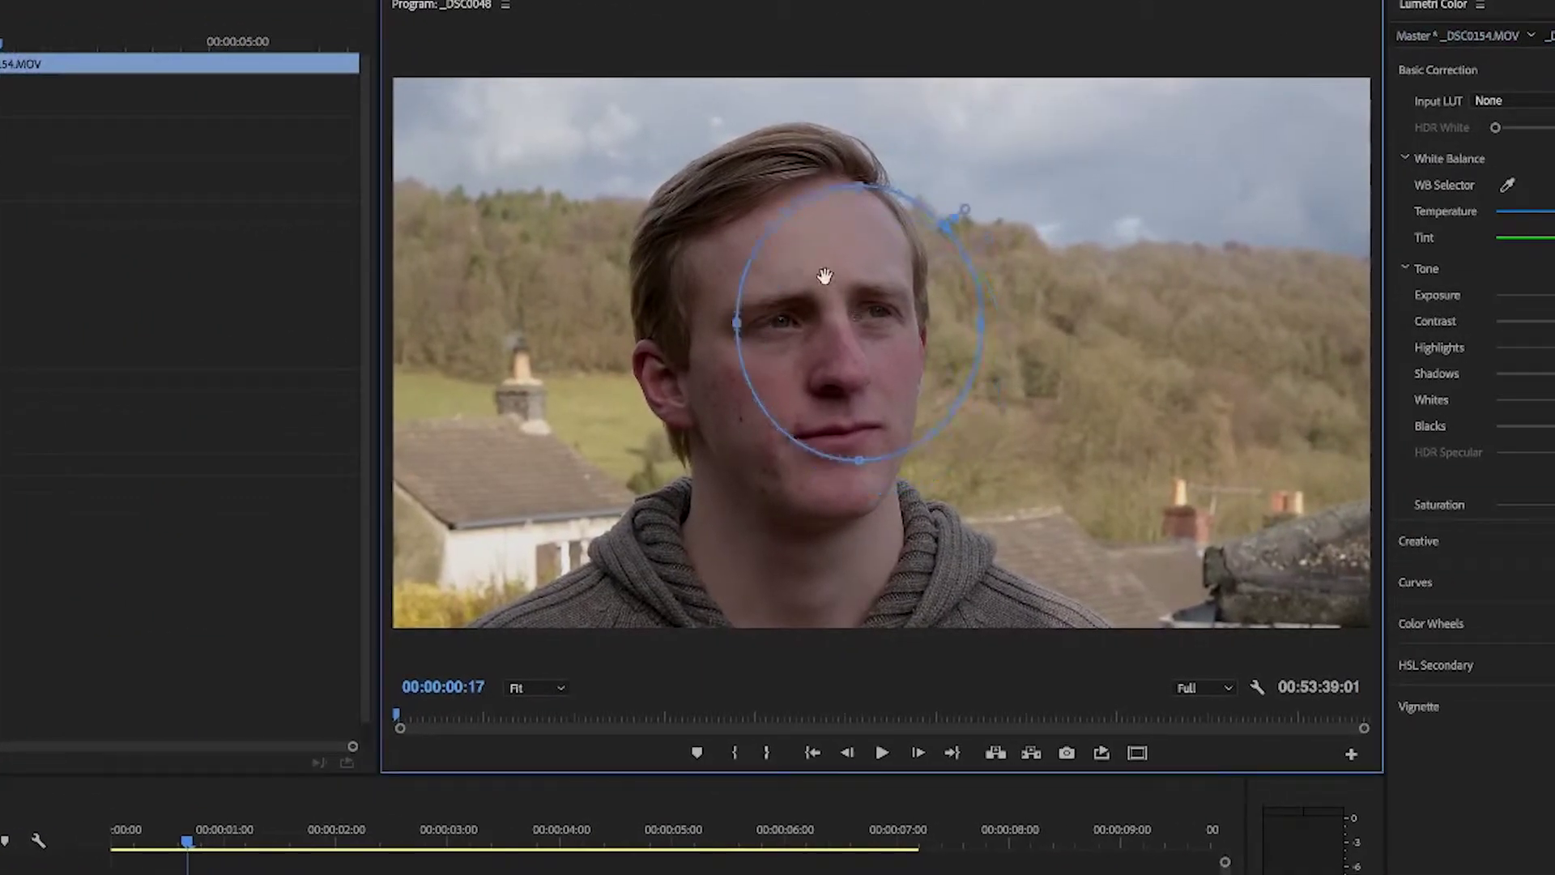
- Shape the copy's elliptical opacity mask around the man's head and shoulders and track it forward through the clip
{"action": "left_click_drag", "start_coordinate": [824, 276], "coordinate": [791, 253]}
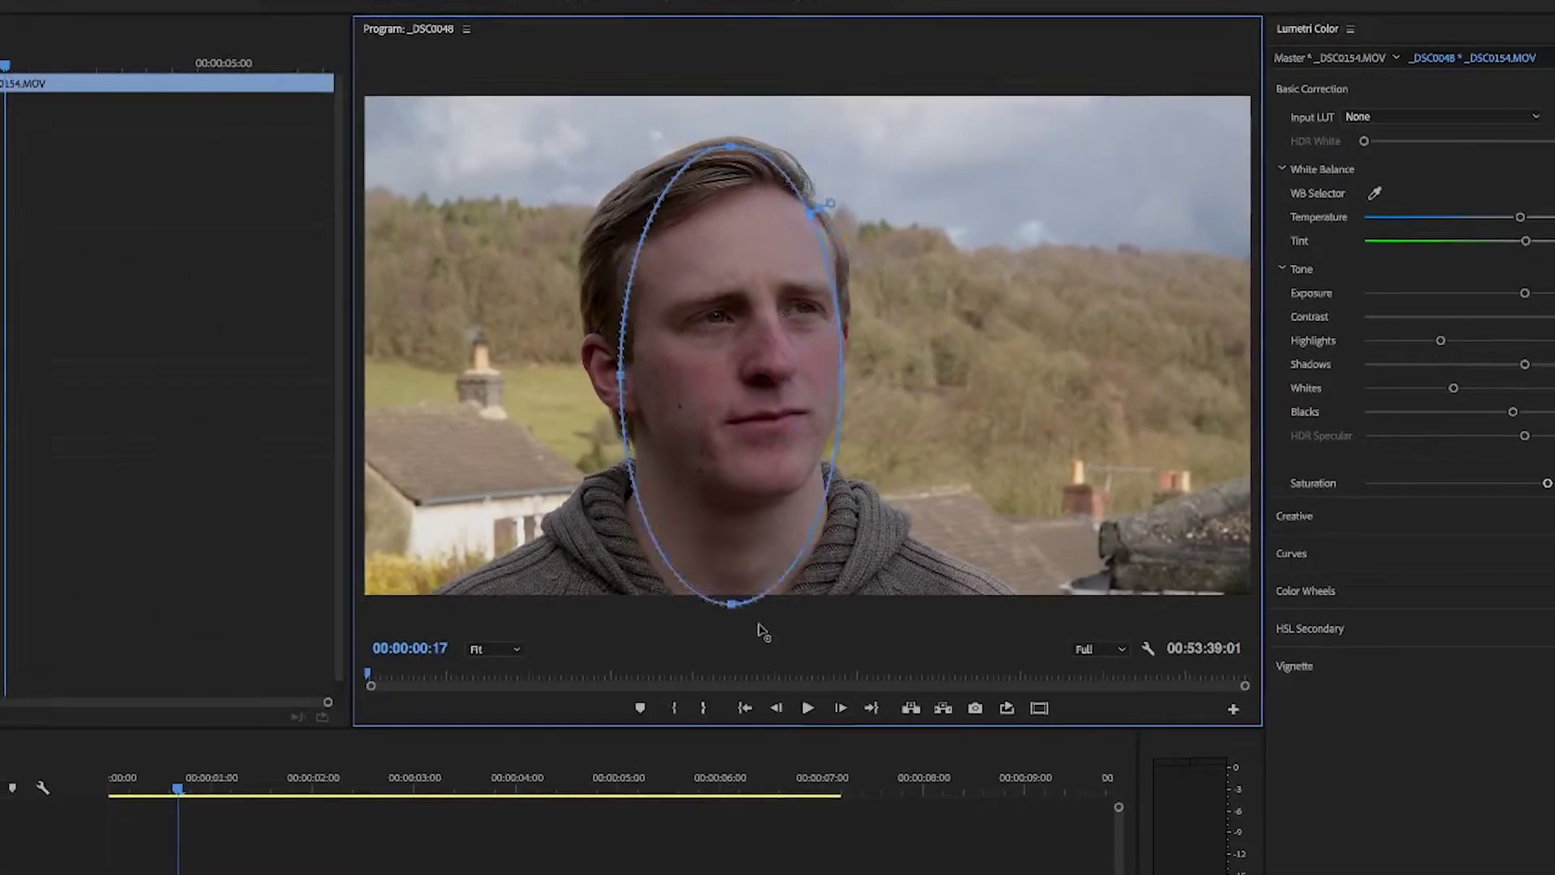
{"action": "left_click_drag", "start_coordinate": [940, 406], "coordinate": [927, 406]}
{"action": "left_click_drag", "start_coordinate": [660, 506], "coordinate": [483, 567]}
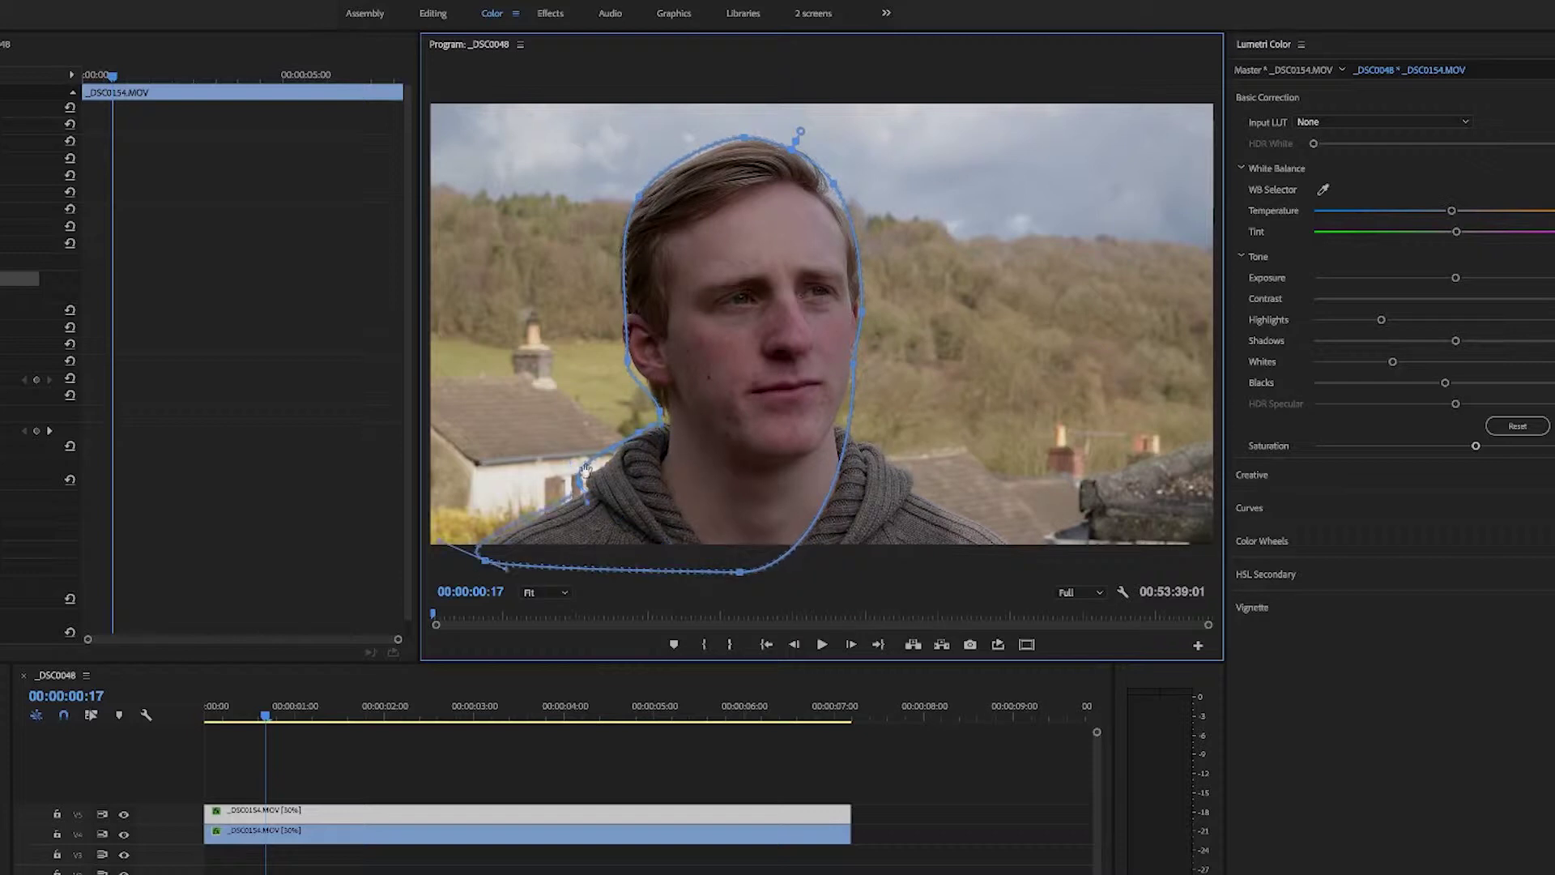
{"action": "left_click_drag", "start_coordinate": [782, 557], "coordinate": [1025, 553]}
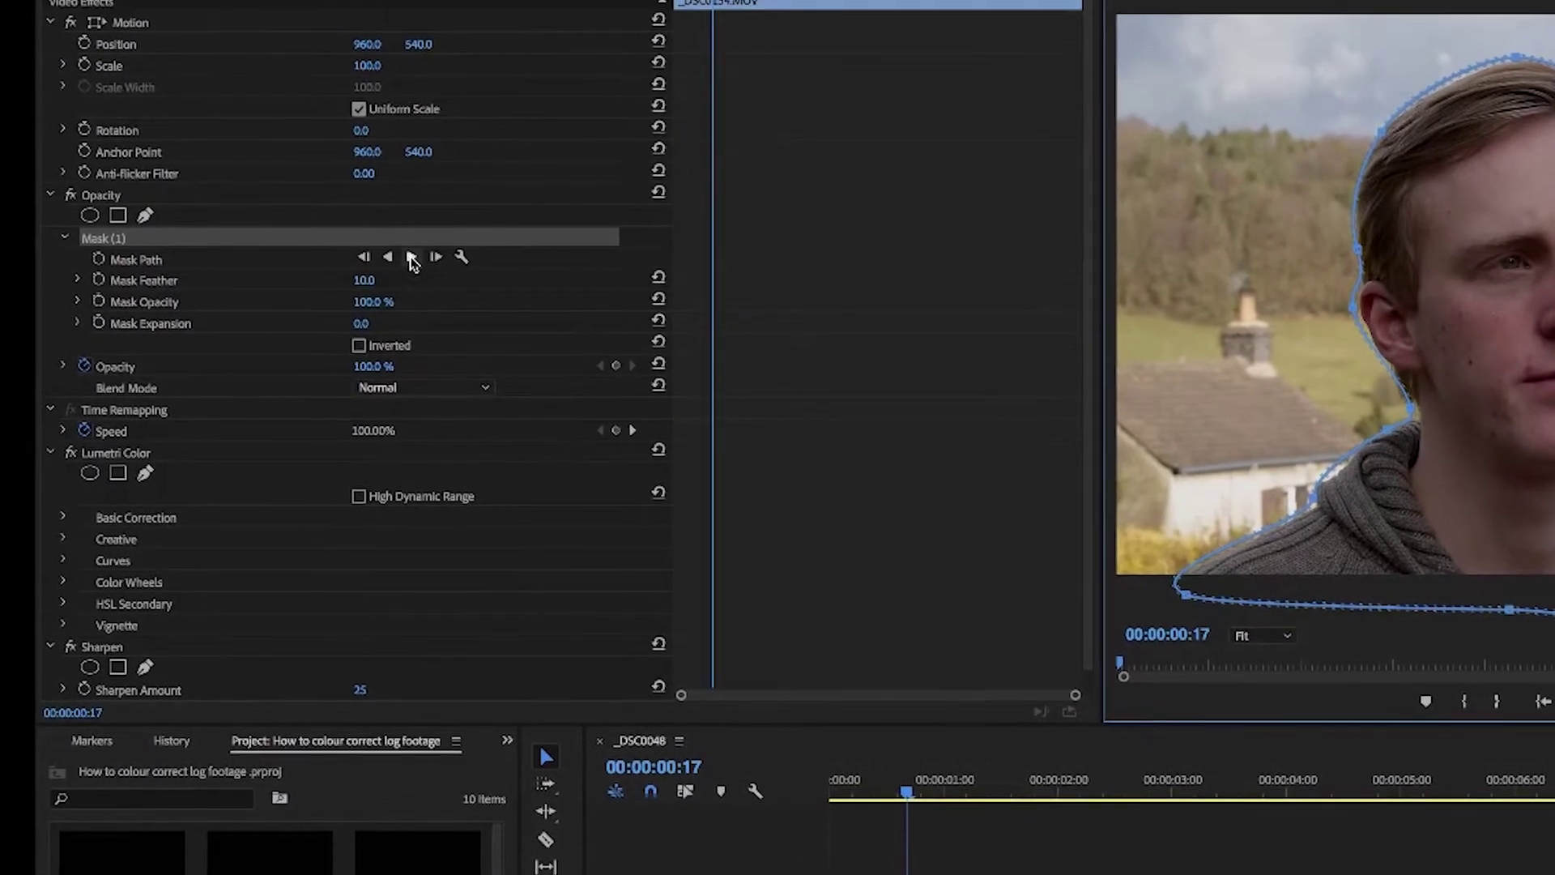
{"action": "left_click", "coordinate": [292, 230]}
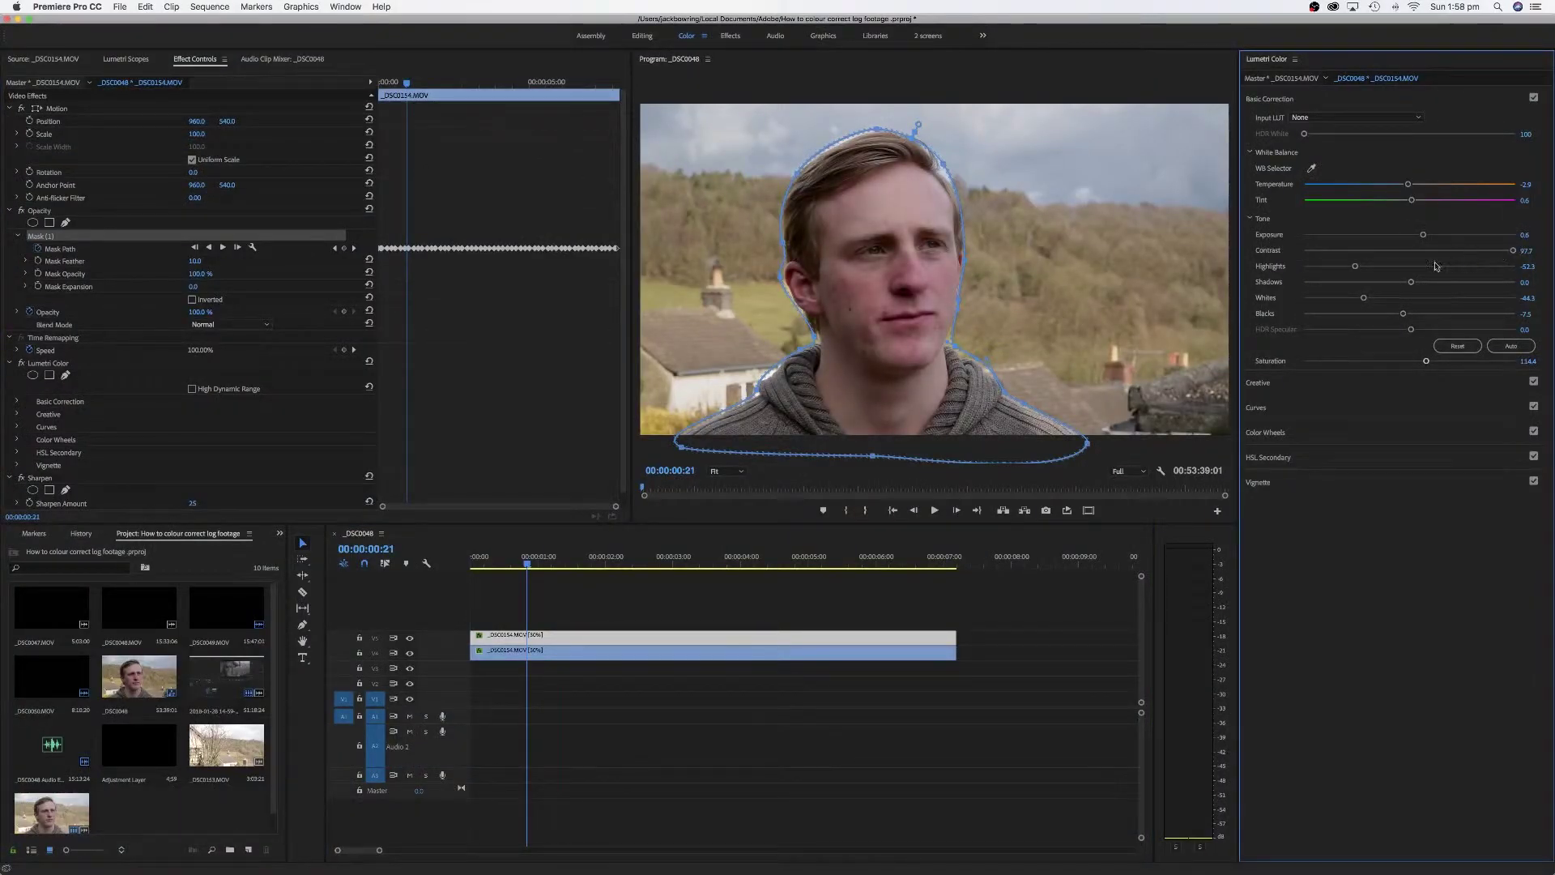
- Raise the masked copy's shadows to 18.4 and soften its mask edge with a feather of 220 and an expansion of -66
{"action": "left_click_drag", "start_coordinate": [1419, 282], "coordinate": [1430, 283]}
{"action": "left_click", "coordinate": [671, 656]}
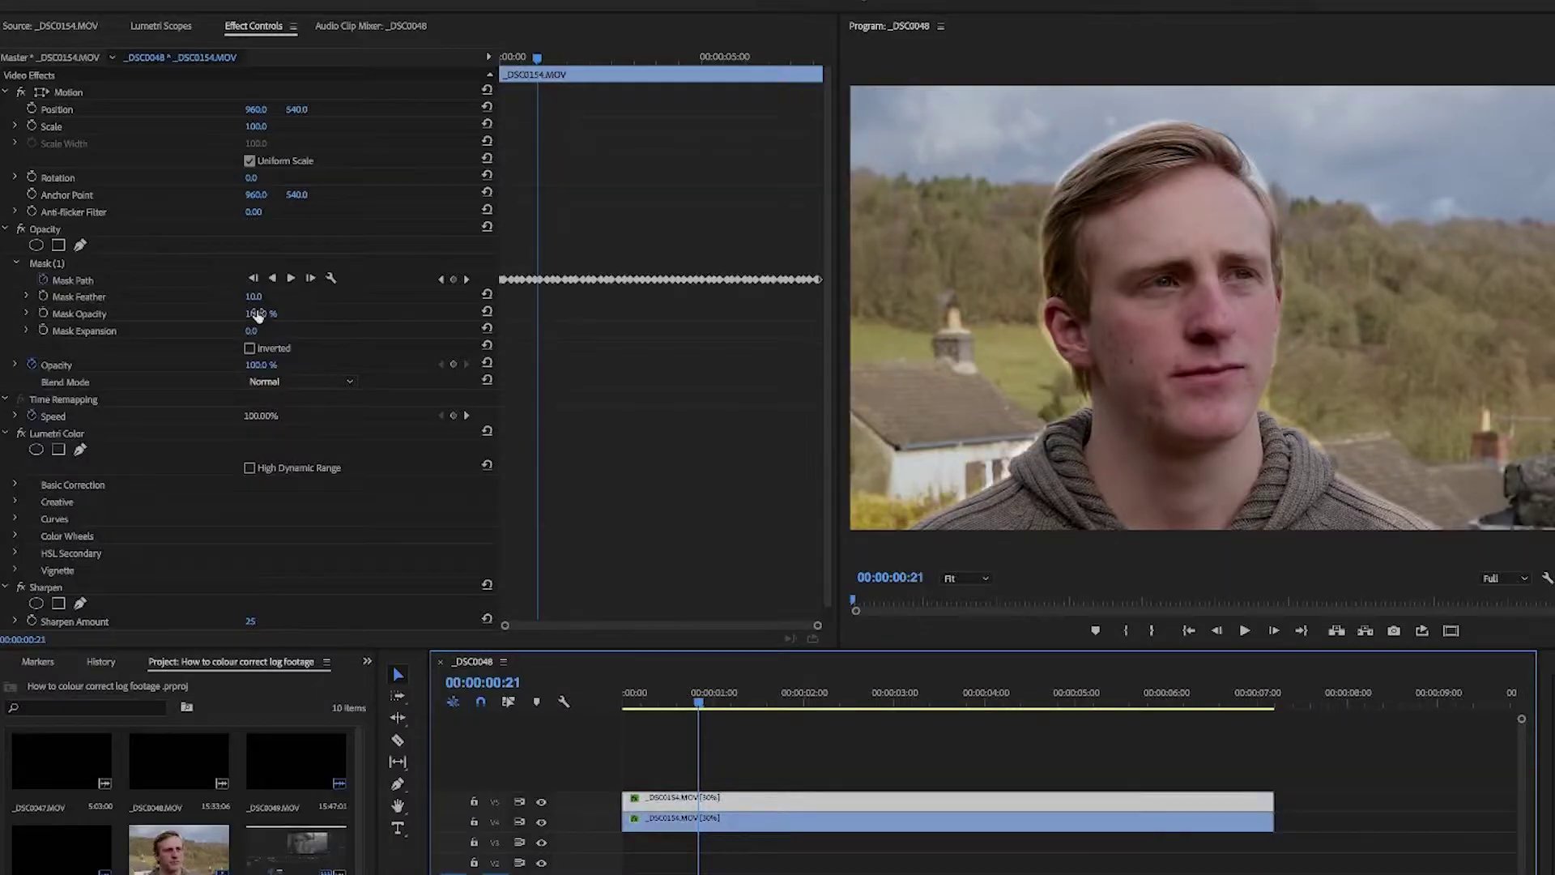
{"action": "left_click_drag", "start_coordinate": [254, 297], "coordinate": [427, 296]}
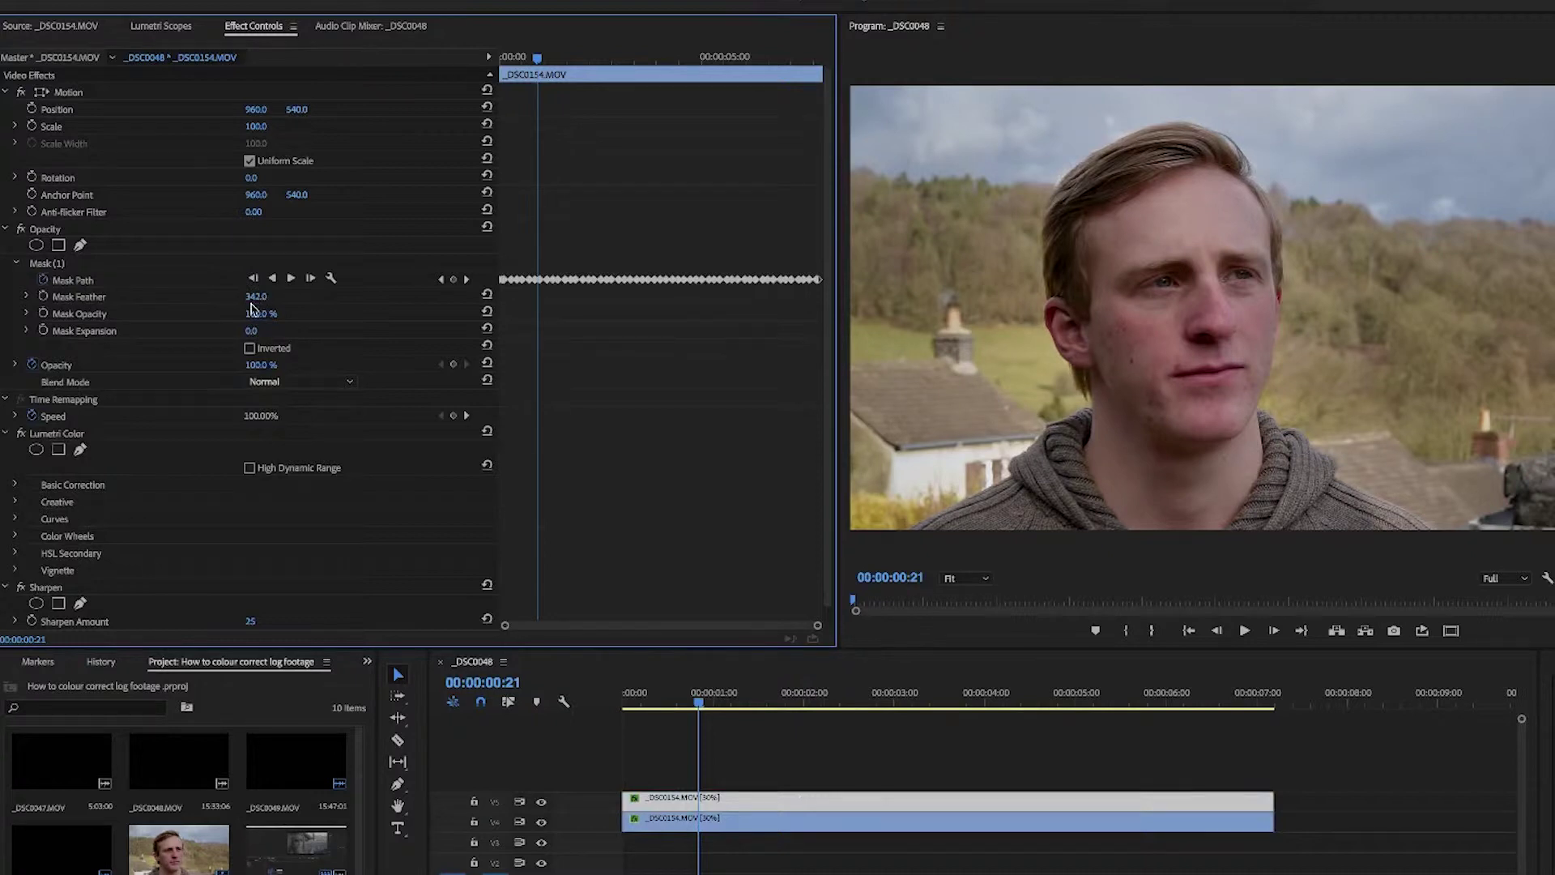
{"action": "left_click", "coordinate": [50, 264]}
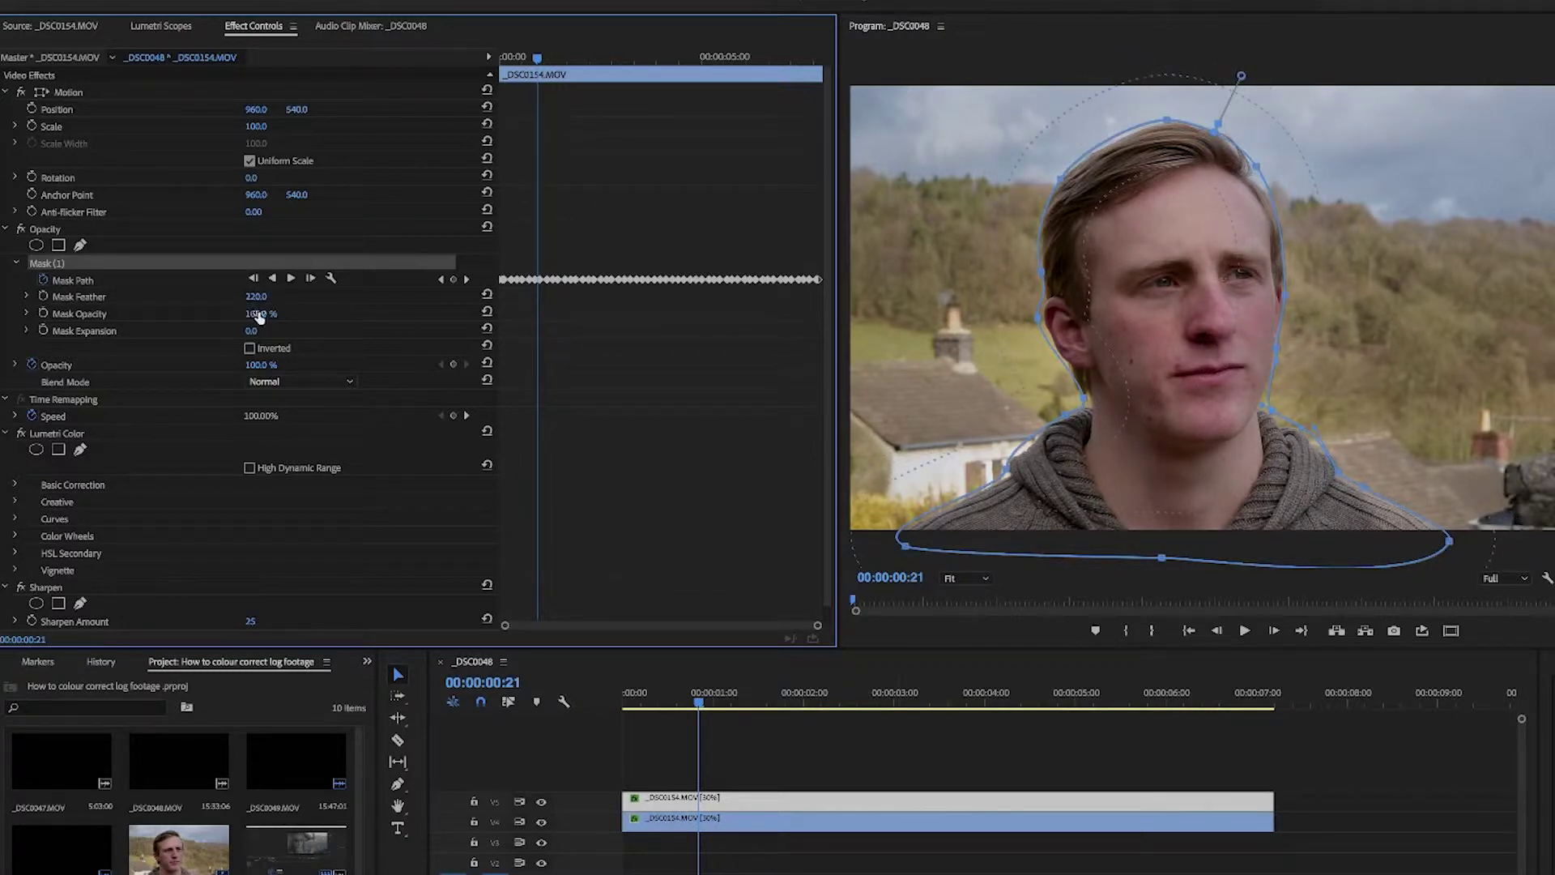
{"action": "left_click_drag", "start_coordinate": [253, 330], "coordinate": [204, 330]}
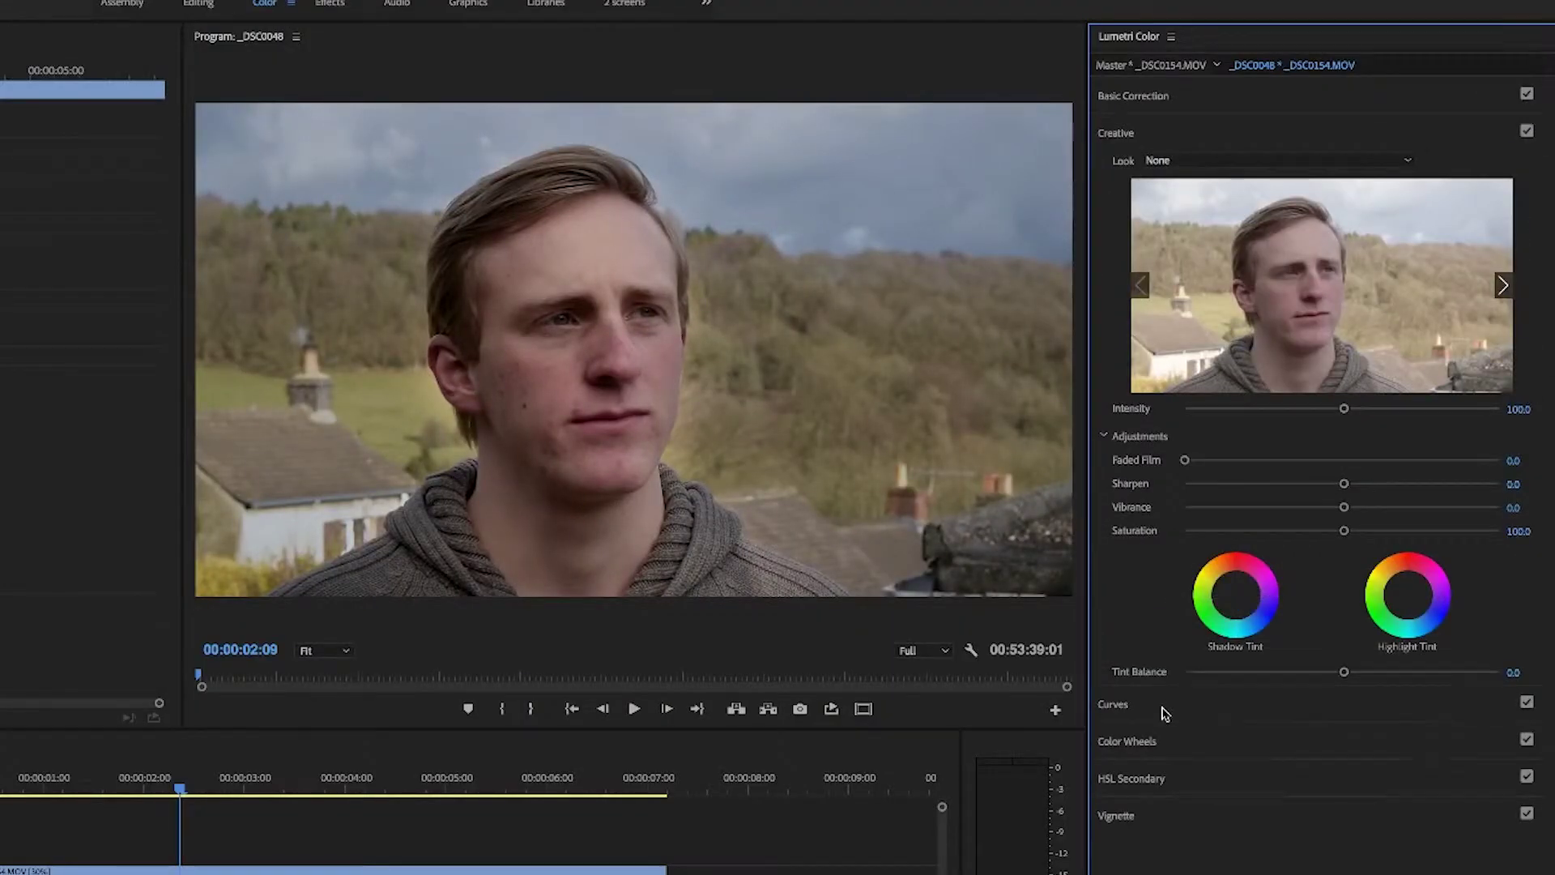
- Cool and darken the unmasked background clip with temperature -14.9, exposure -0.7, contrast 150 and lower whites
{"action": "left_click", "coordinate": [1164, 713]}
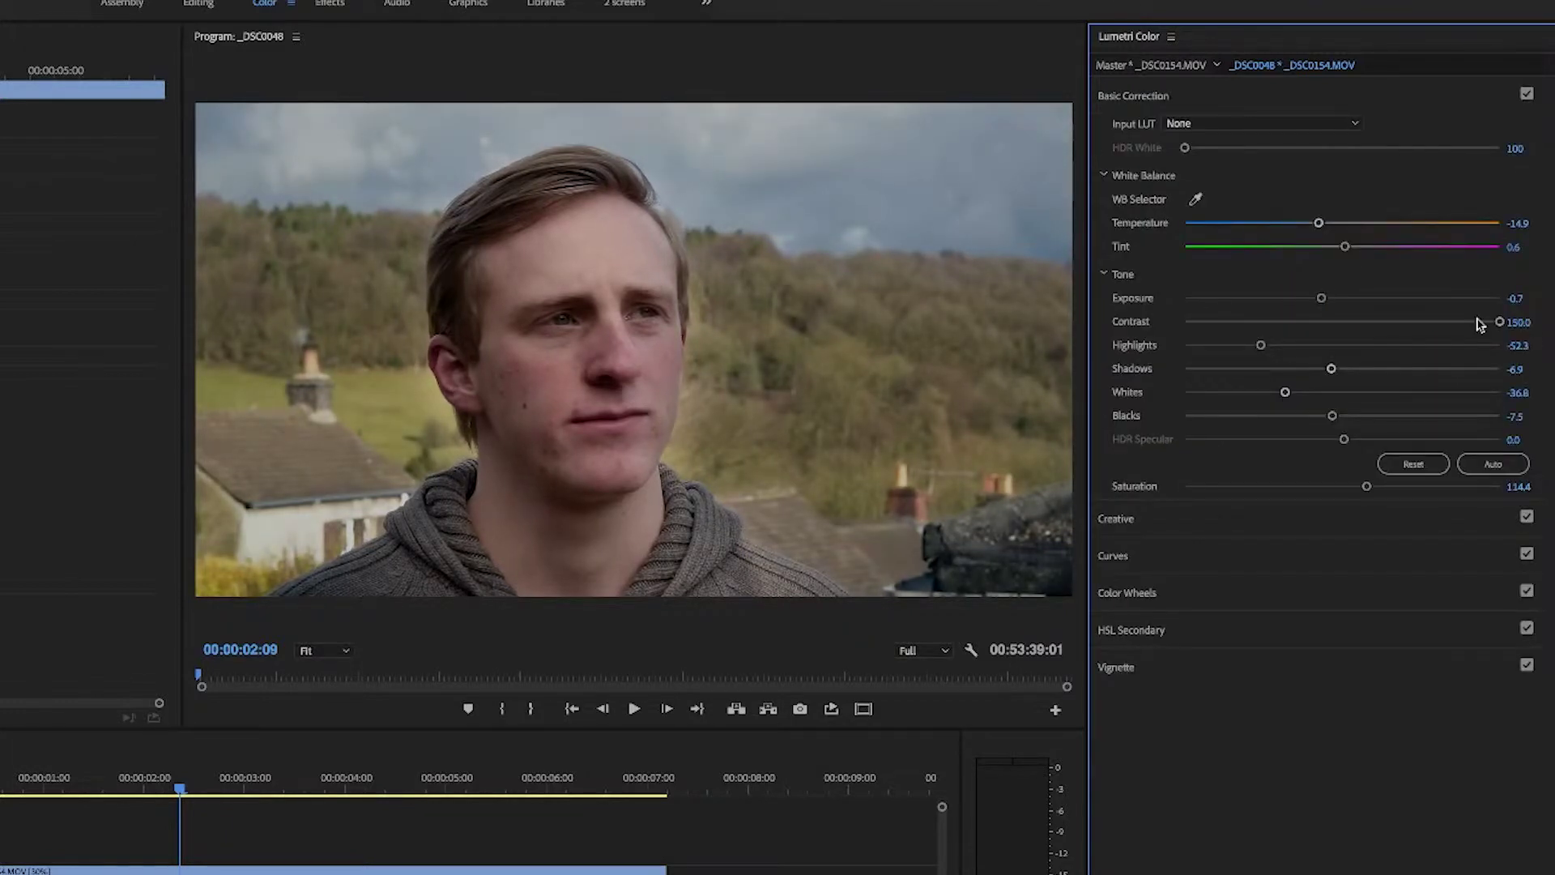
{"action": "left_click_drag", "start_coordinate": [1285, 392], "coordinate": [1235, 392]}
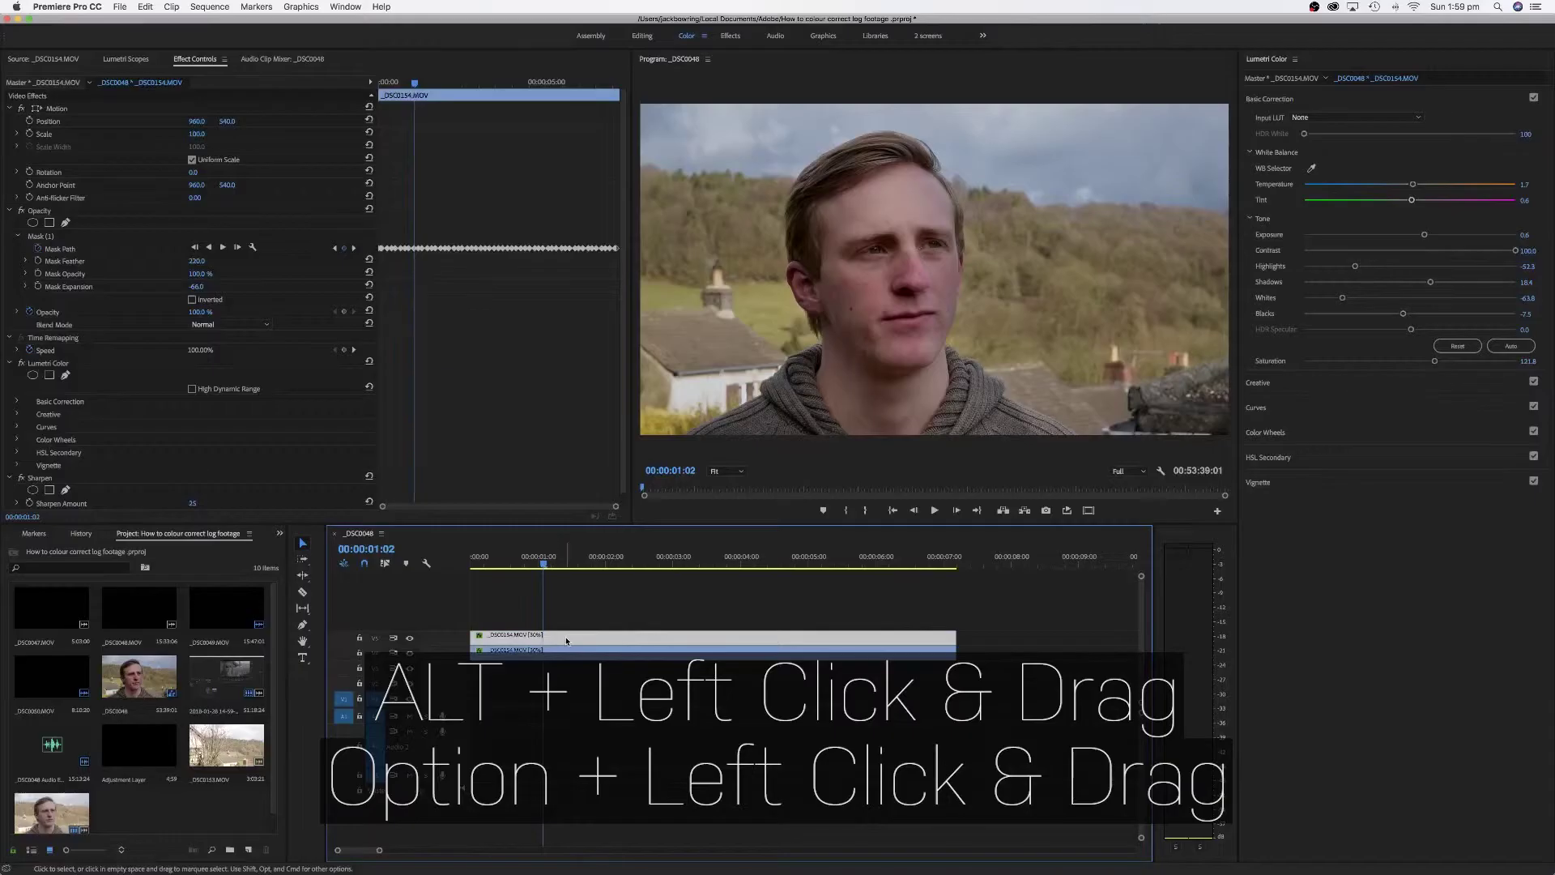
- Duplicate the masked clip onto the next track up and delete the existing mask from the new copy
{"action": "left_click_drag", "start_coordinate": [566, 650], "coordinate": [567, 628], "text": "alt"}
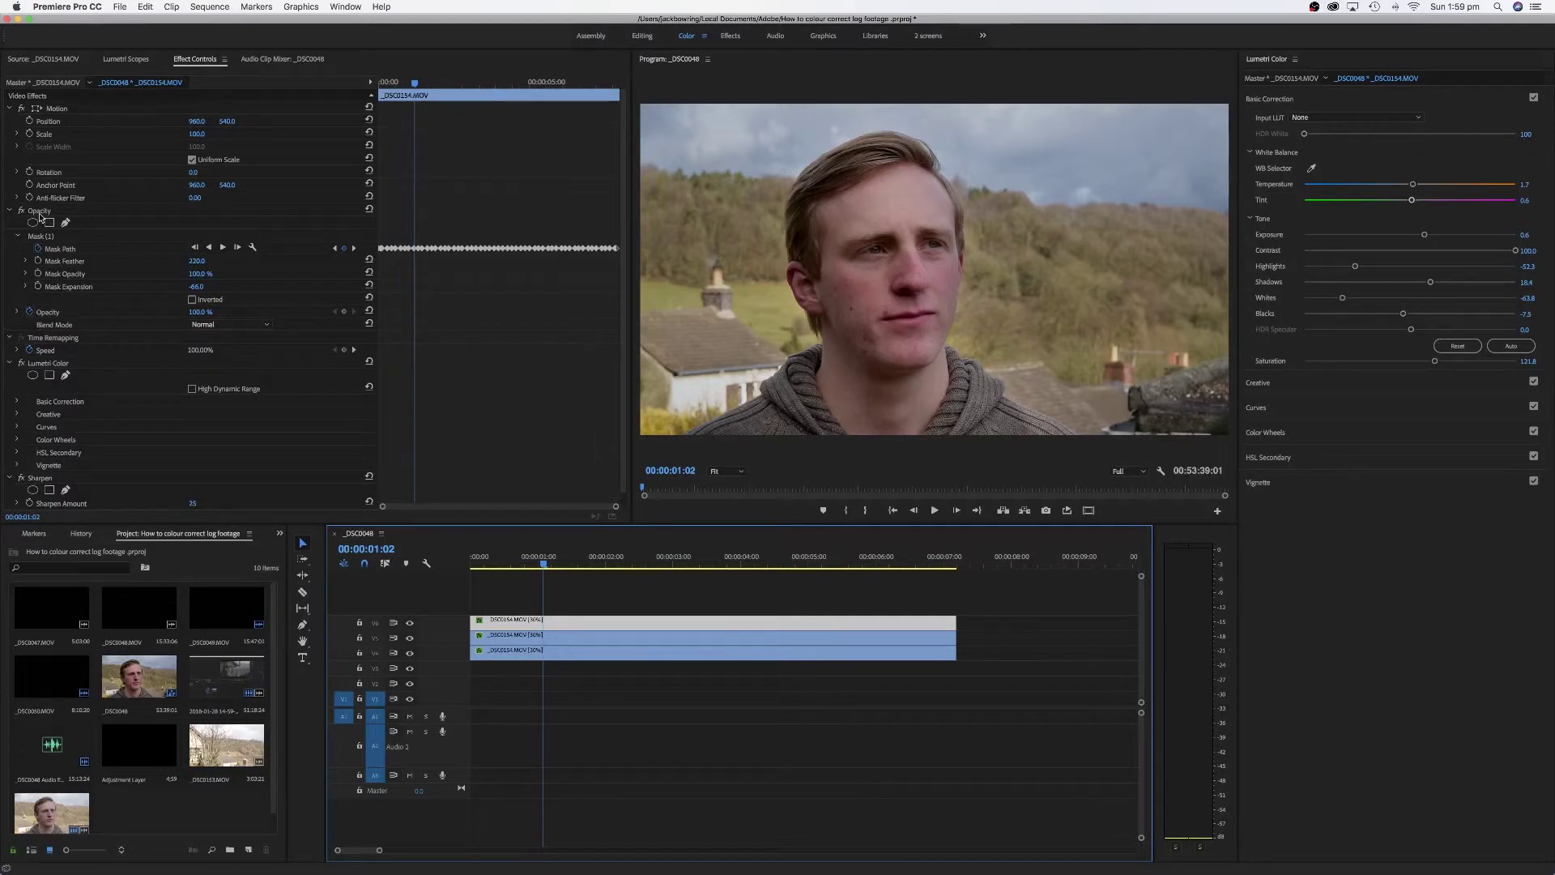
{"action": "left_click", "coordinate": [36, 237]}
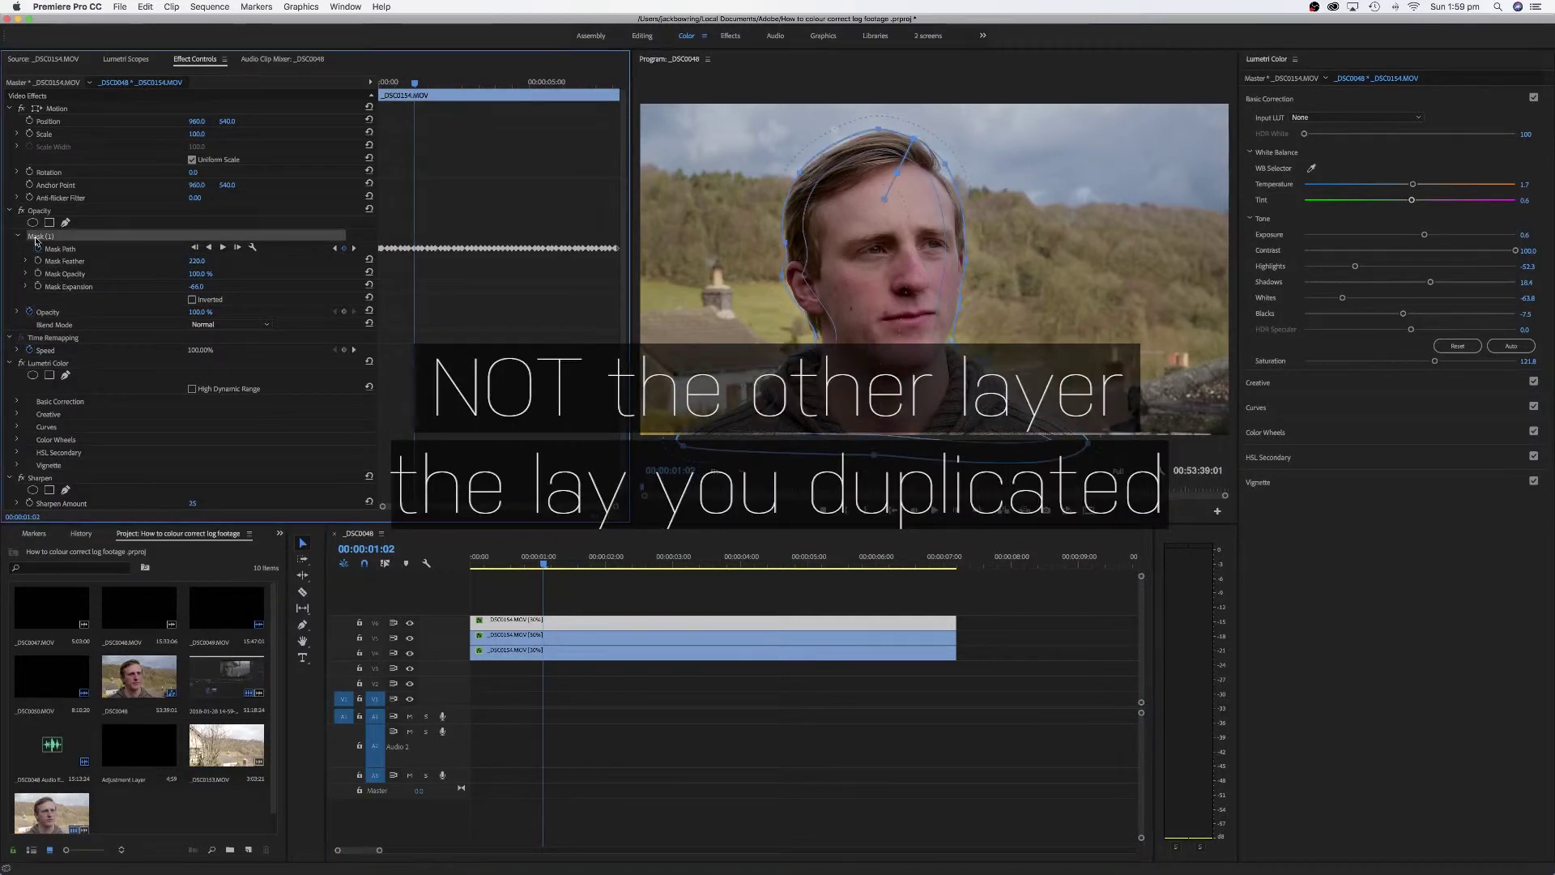
{"action": "key", "text": "Delete"}
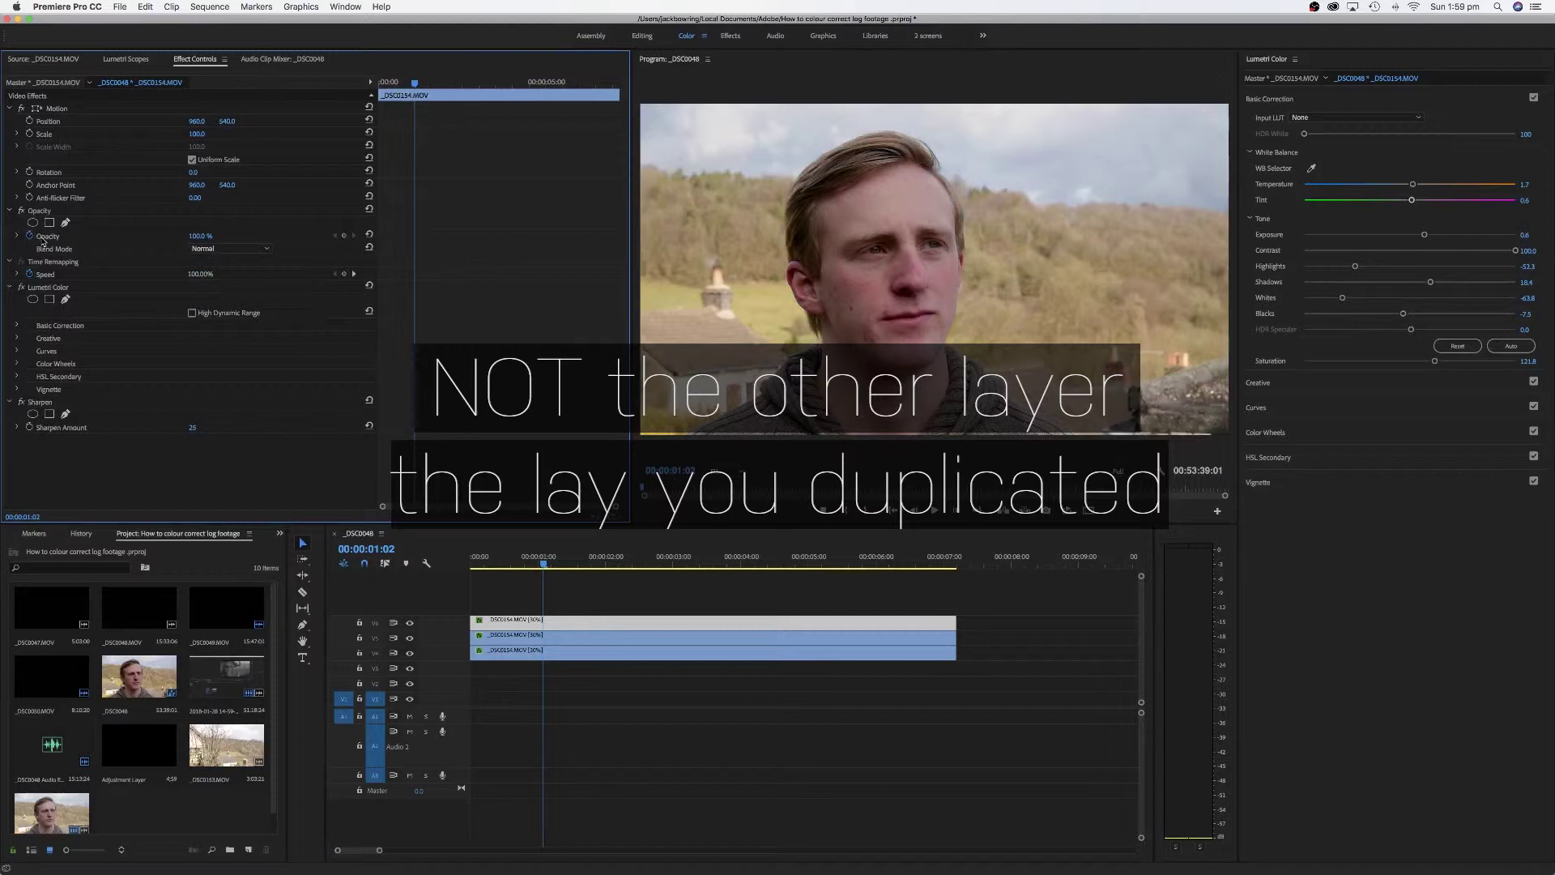
- Draw a new opacity mask around the man's face, ear and neck in the top copy and track it forward
{"action": "key", "text": "ctrl+z"}
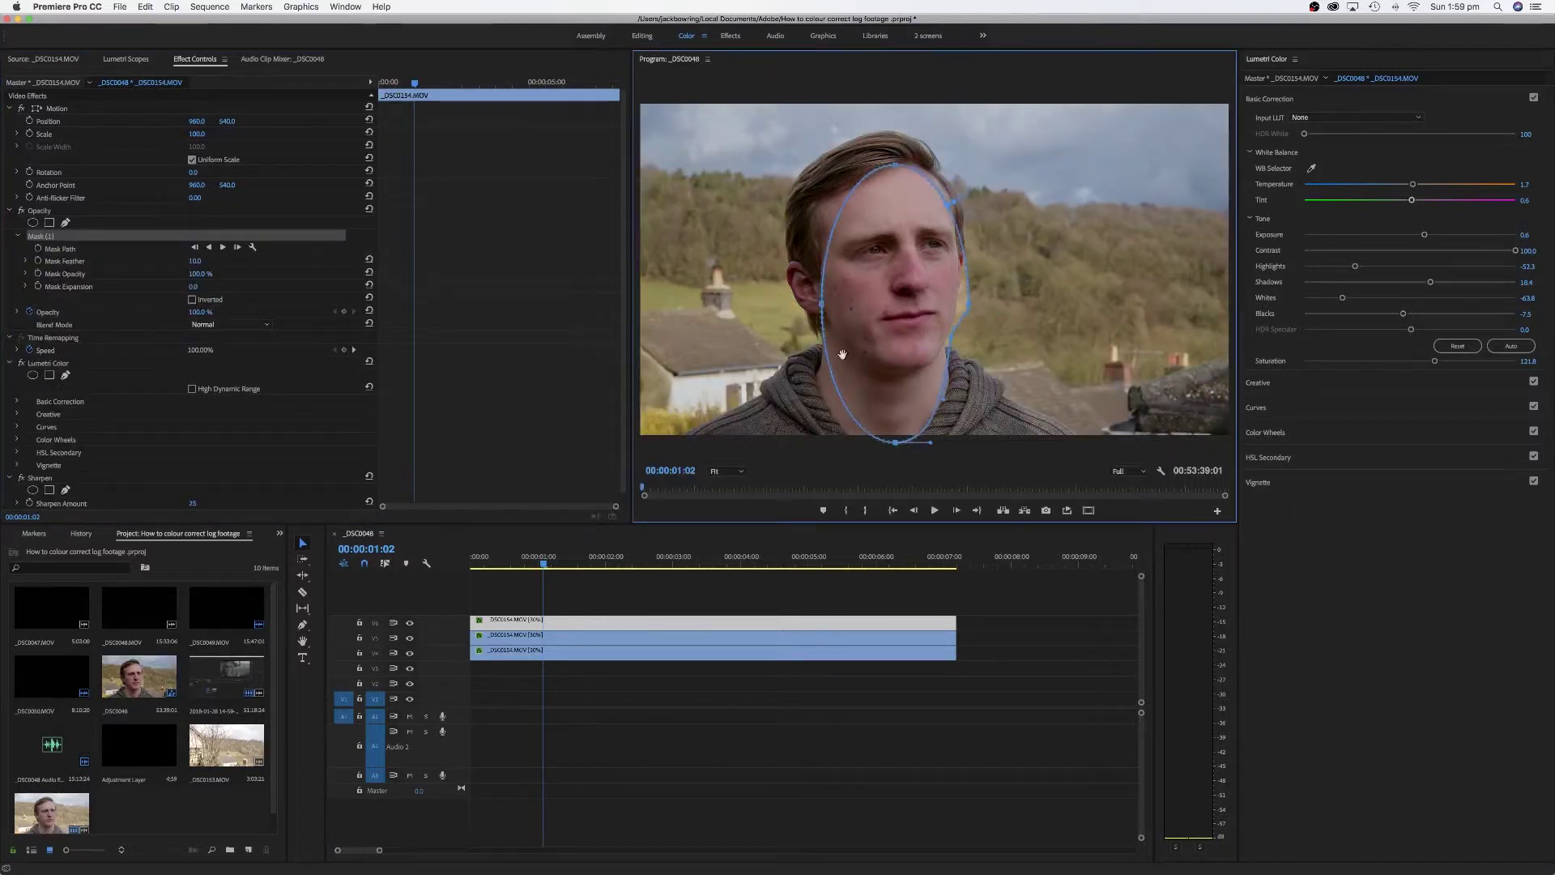
{"action": "left_click", "coordinate": [222, 247]}
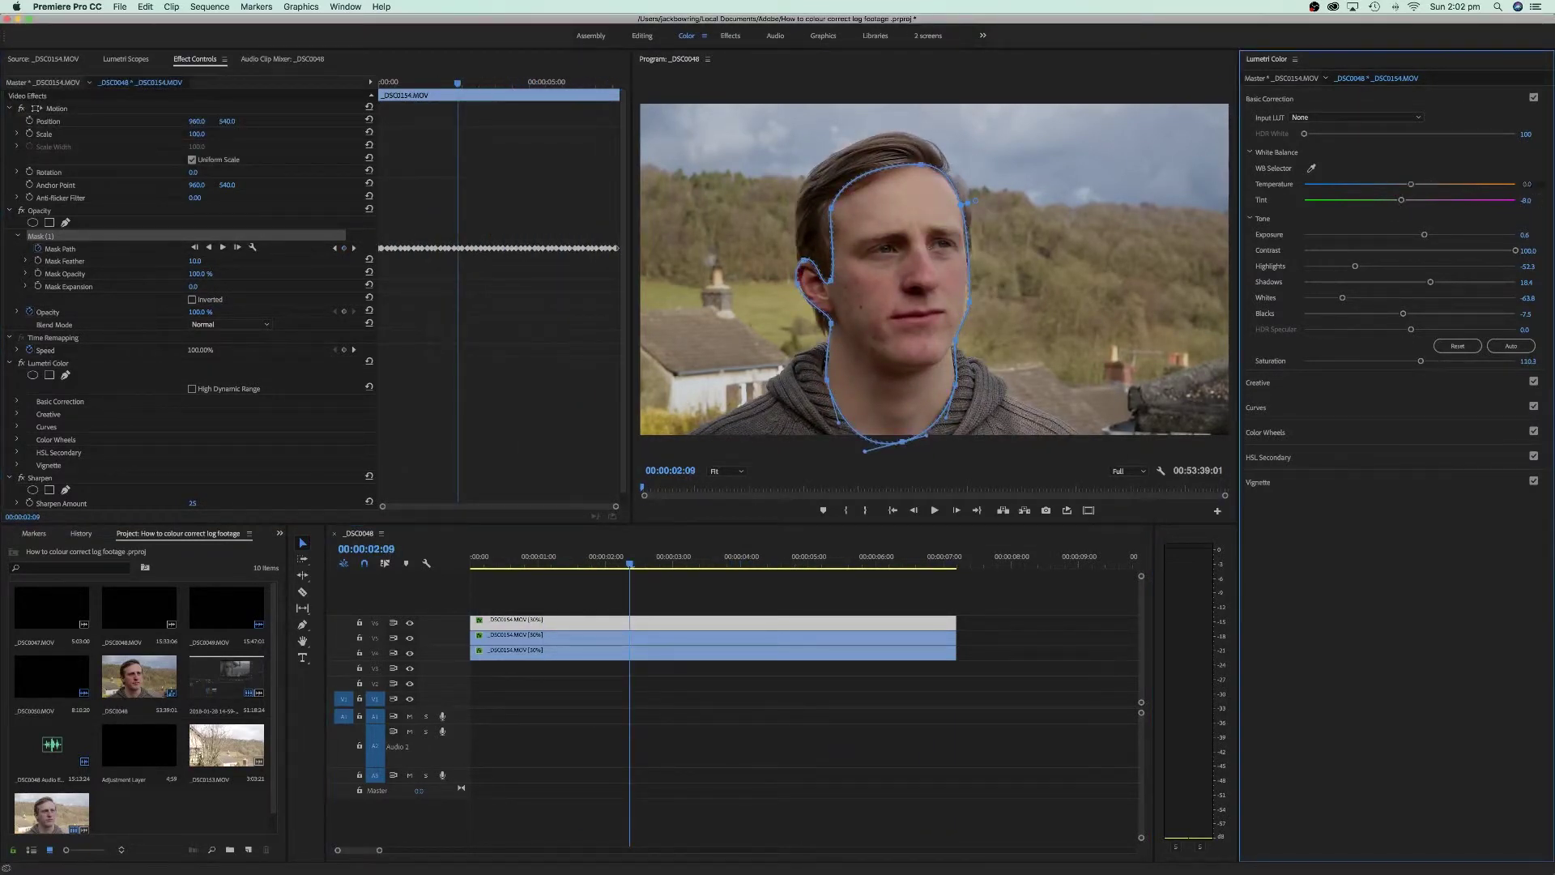
- Add control points to the face copy's Hue Saturation curve and return to its basic correction settings
{"action": "left_click", "coordinate": [1297, 382]}
{"action": "left_click", "coordinate": [1364, 553]}
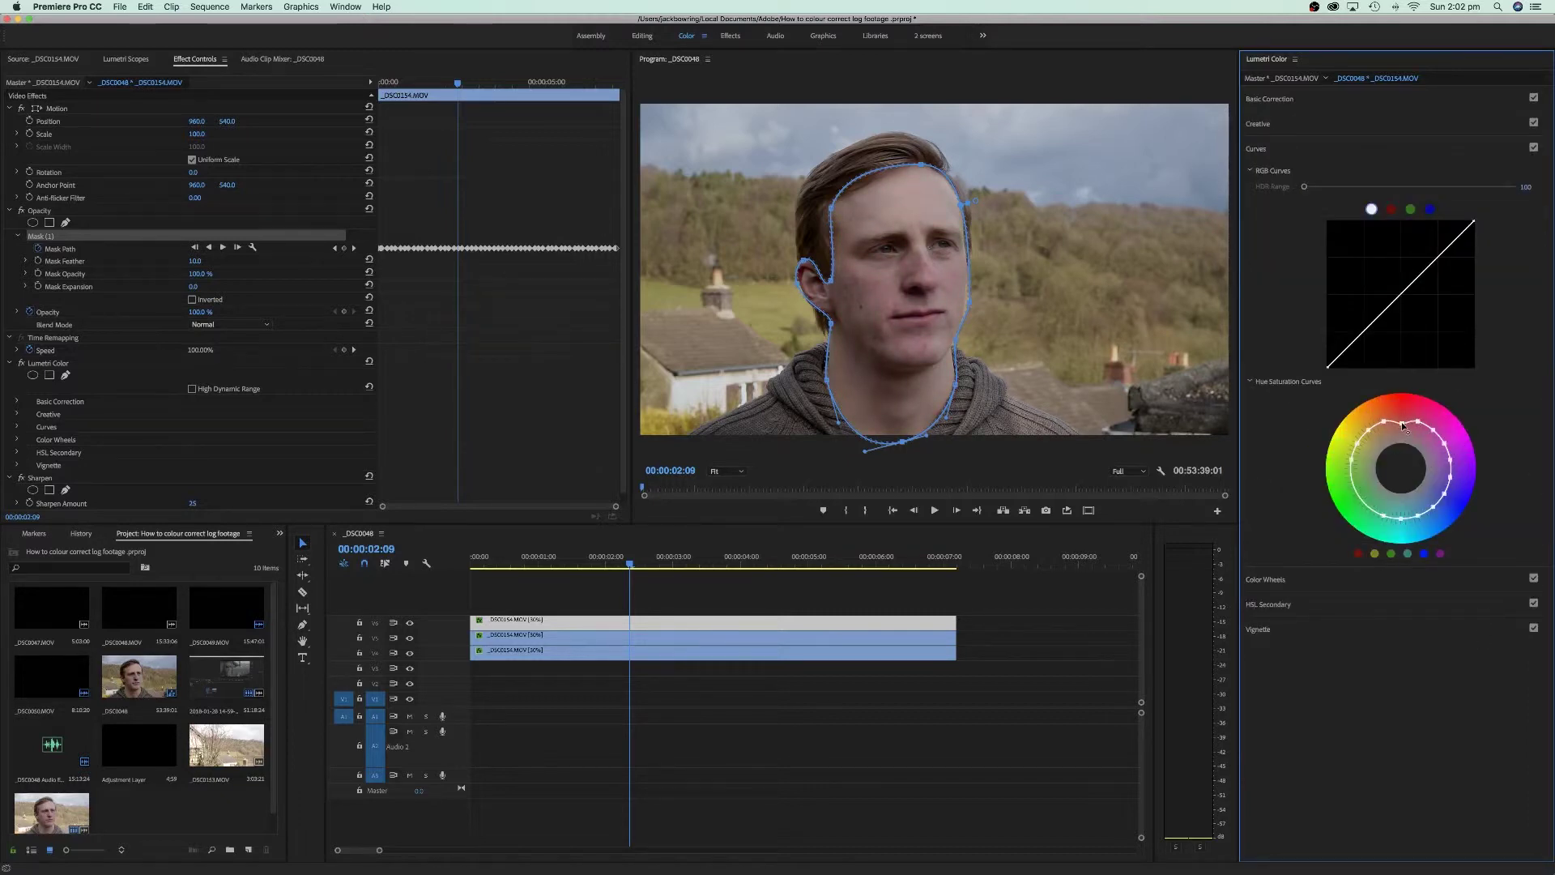
{"action": "left_click", "coordinate": [1284, 102]}
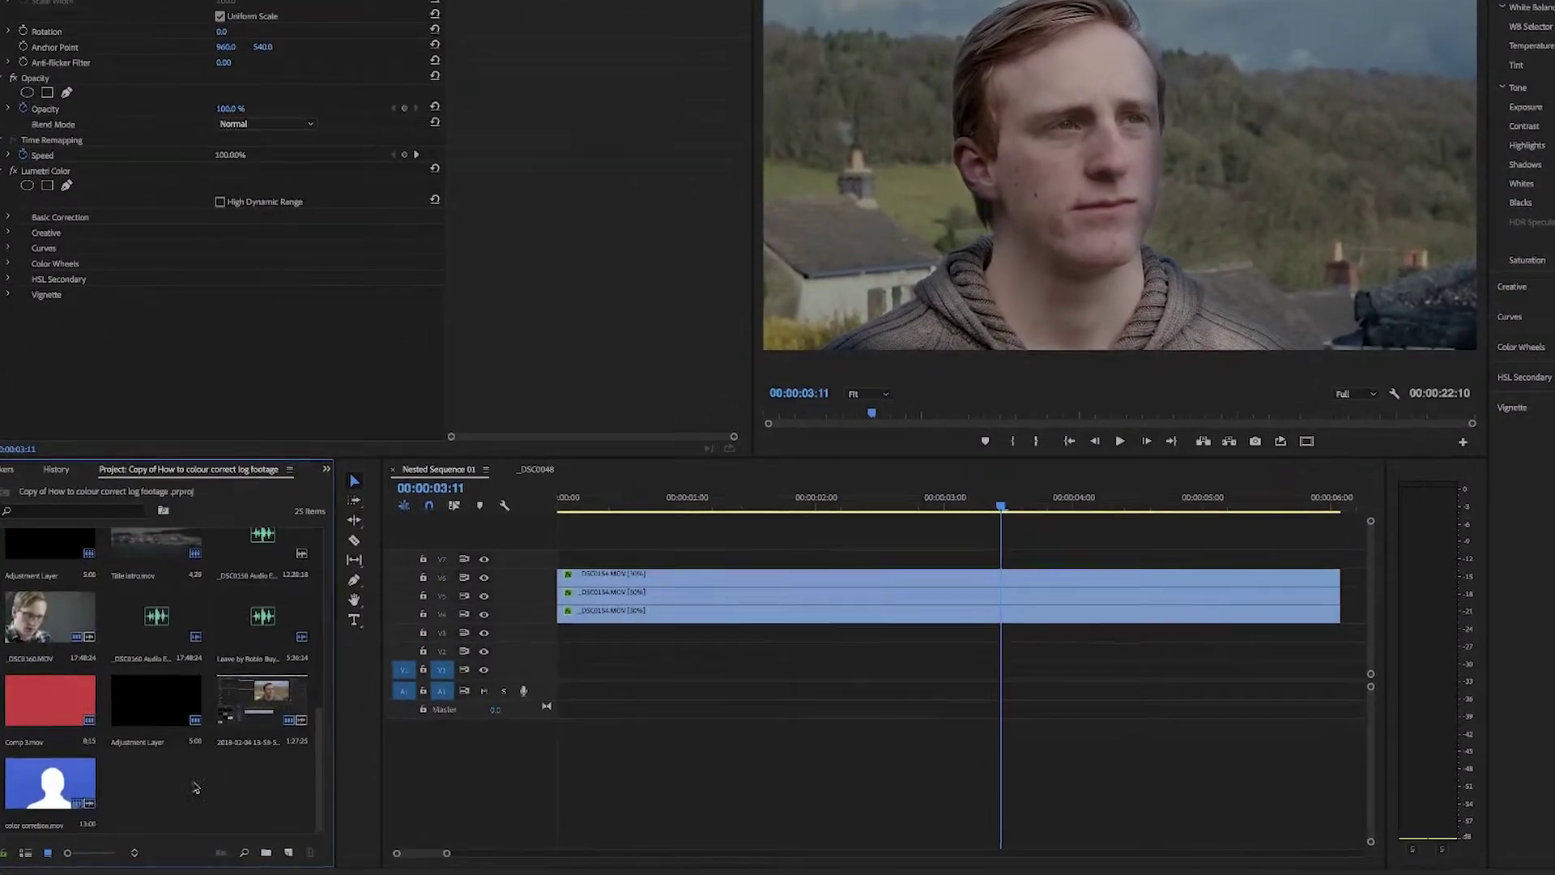
- Create a new adjustment layer and place it above the three stacked clips in Nested Sequence 01
{"action": "right_click", "coordinate": [195, 788]}
{"action": "mouse_move", "coordinate": [235, 796]}
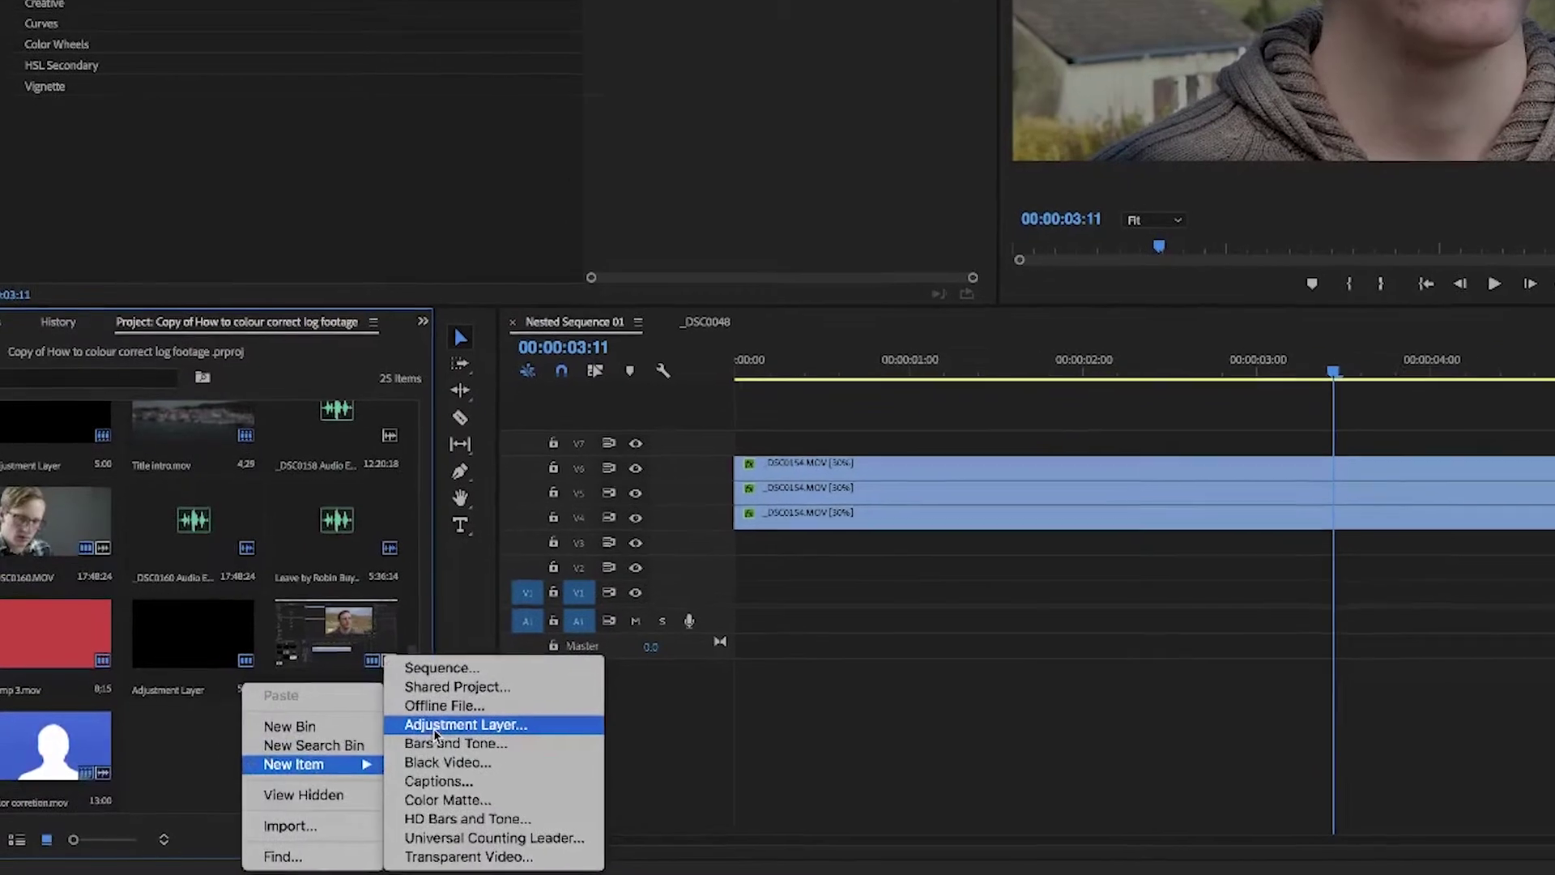
{"action": "key", "text": "Escape"}
{"action": "left_click", "coordinate": [371, 840]}
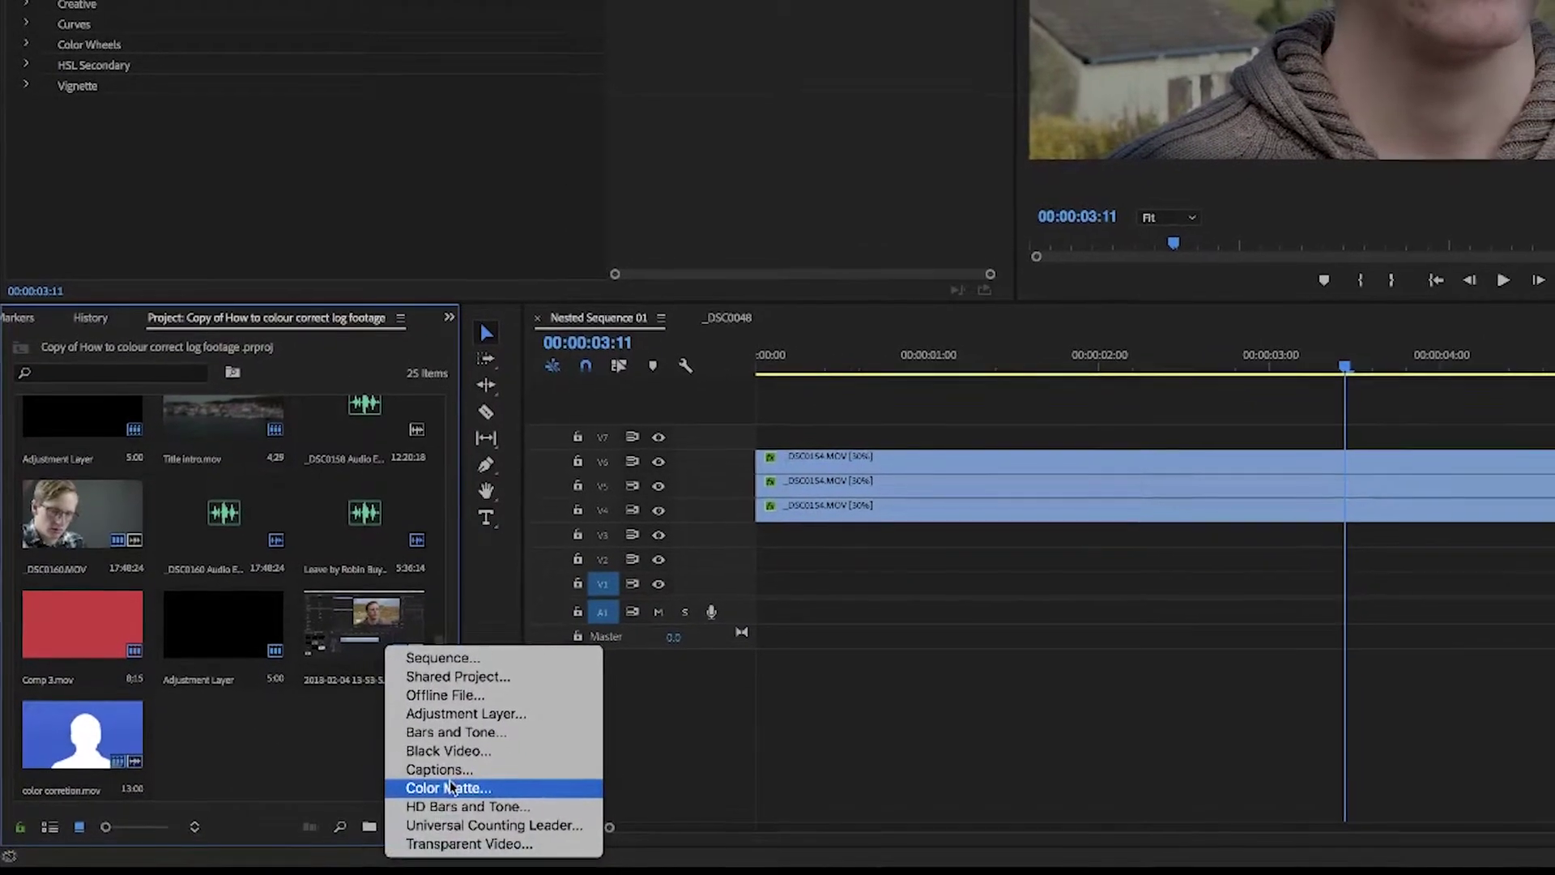
{"action": "left_click", "coordinate": [453, 713]}
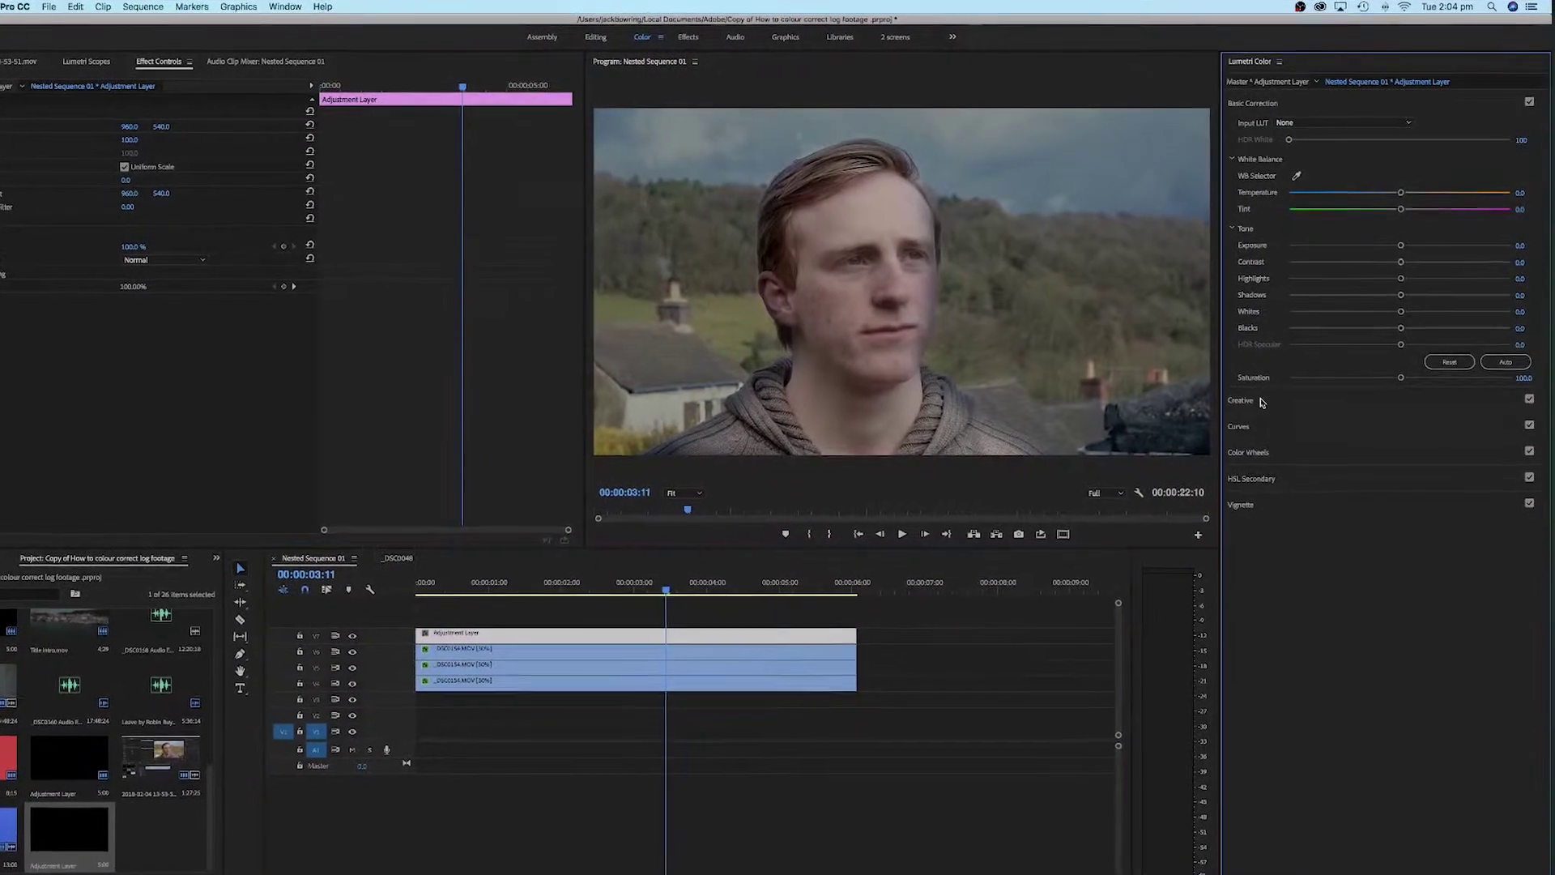
- Apply the CineSpace2383sRGB6bit creative look to the adjustment layer and reduce its intensity
{"action": "left_click", "coordinate": [1259, 401]}
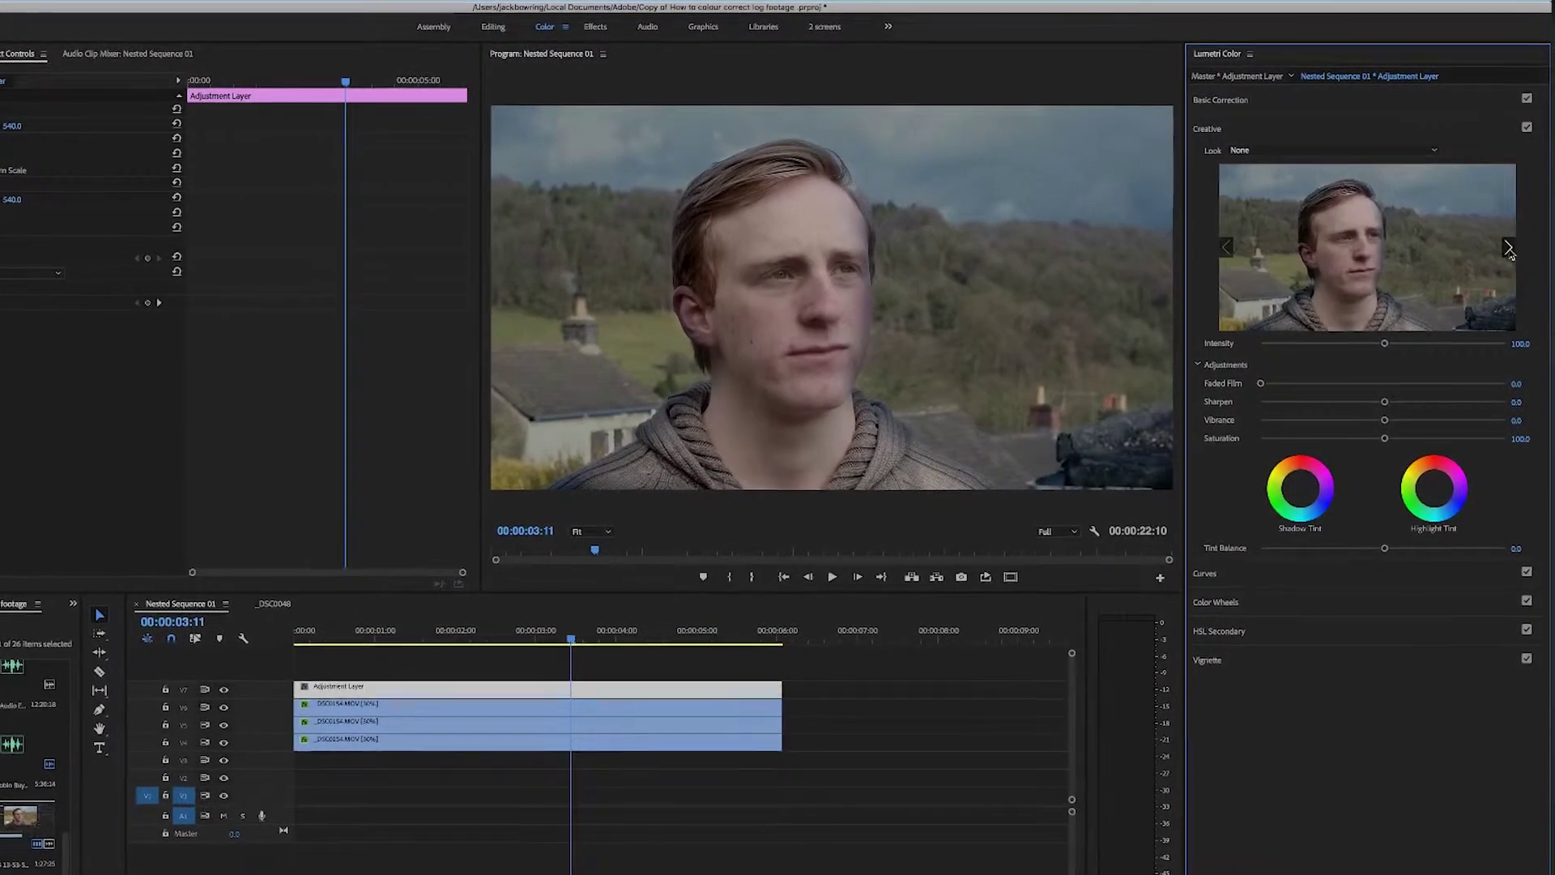
{"action": "left_click", "coordinate": [1508, 248]}
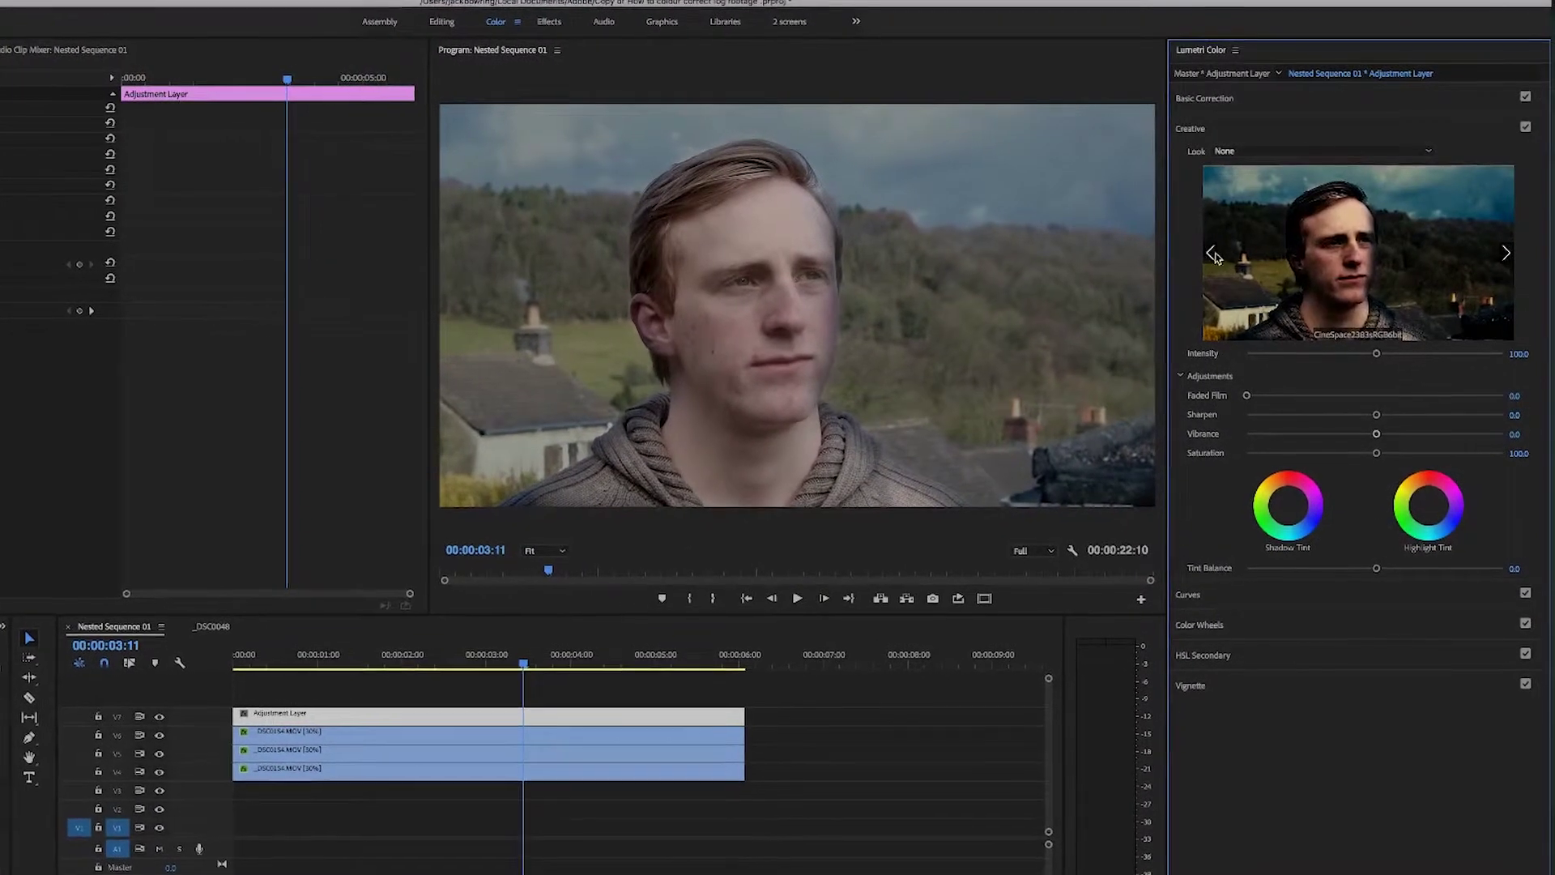
{"action": "left_click", "coordinate": [1219, 252]}
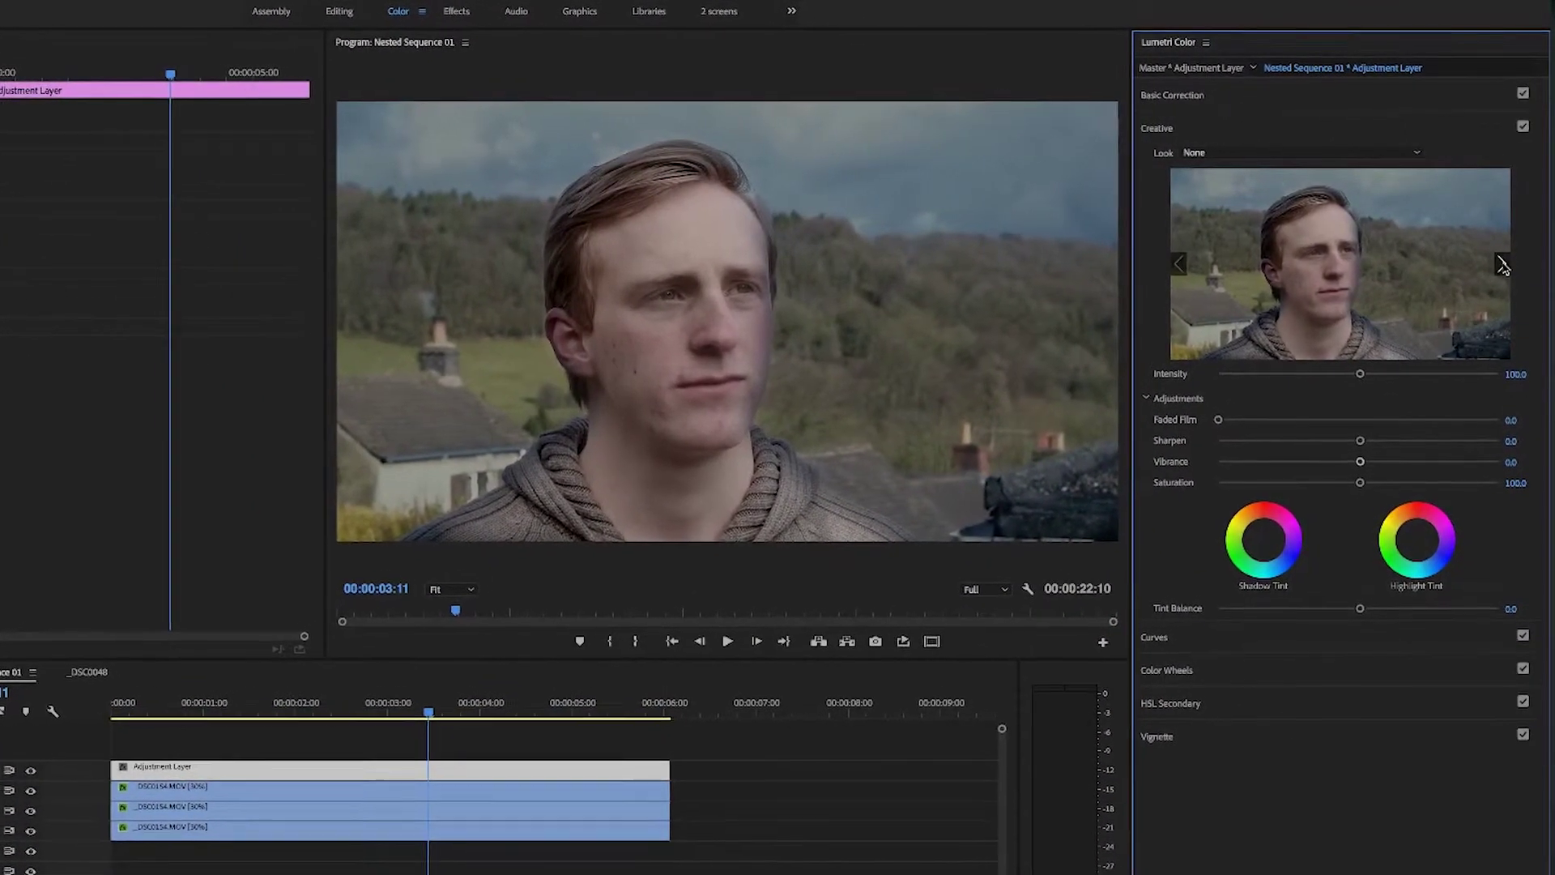
{"action": "left_click", "coordinate": [1503, 264]}
{"action": "left_click", "coordinate": [1364, 269]}
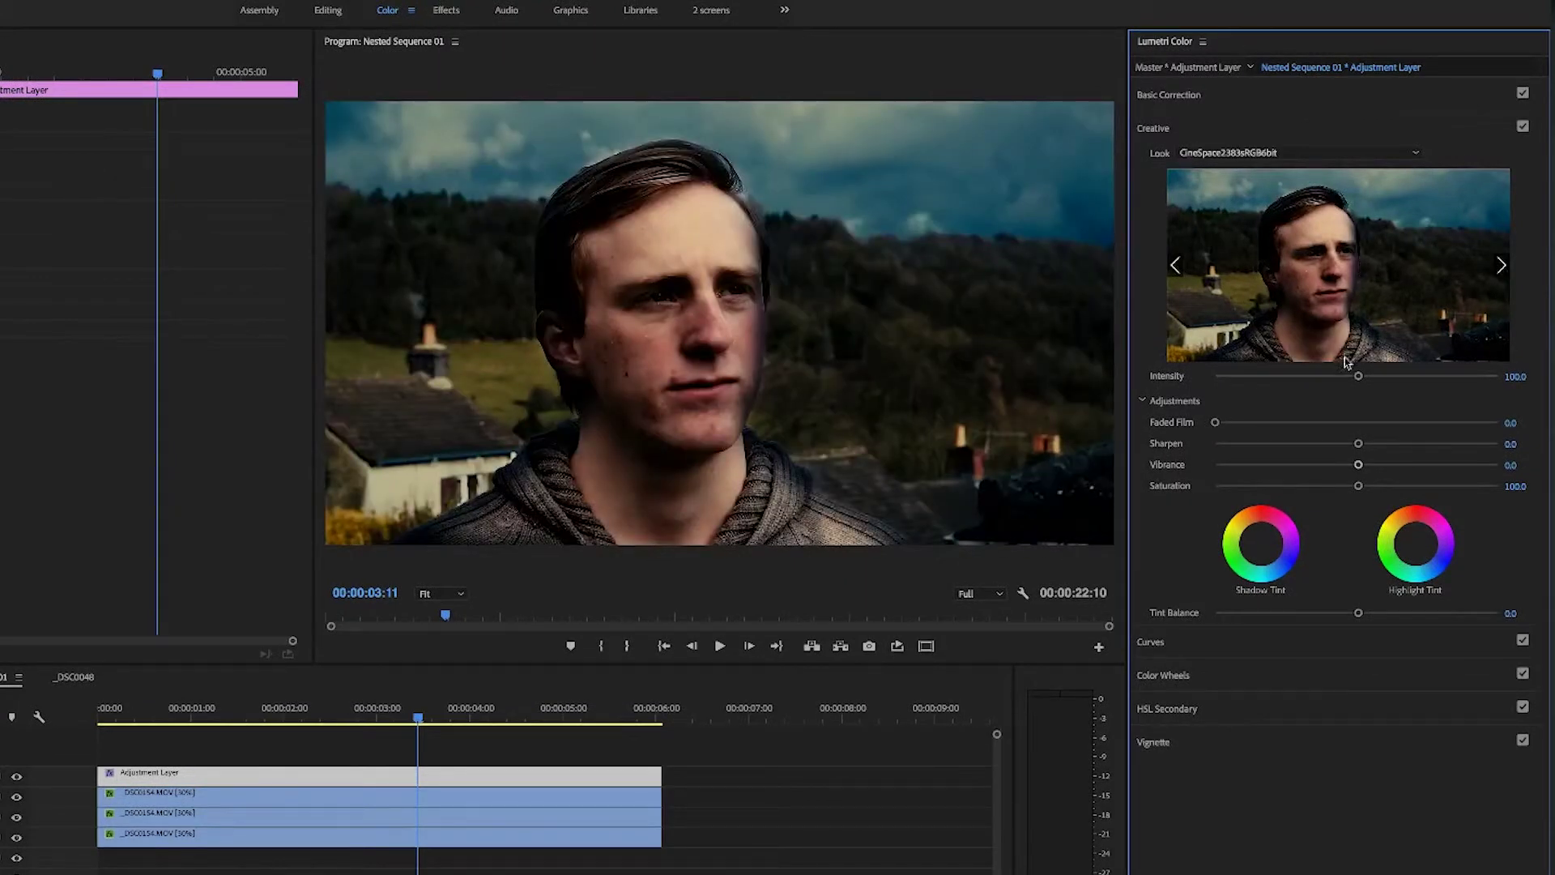
{"action": "left_click_drag", "start_coordinate": [1348, 376], "coordinate": [1313, 378]}
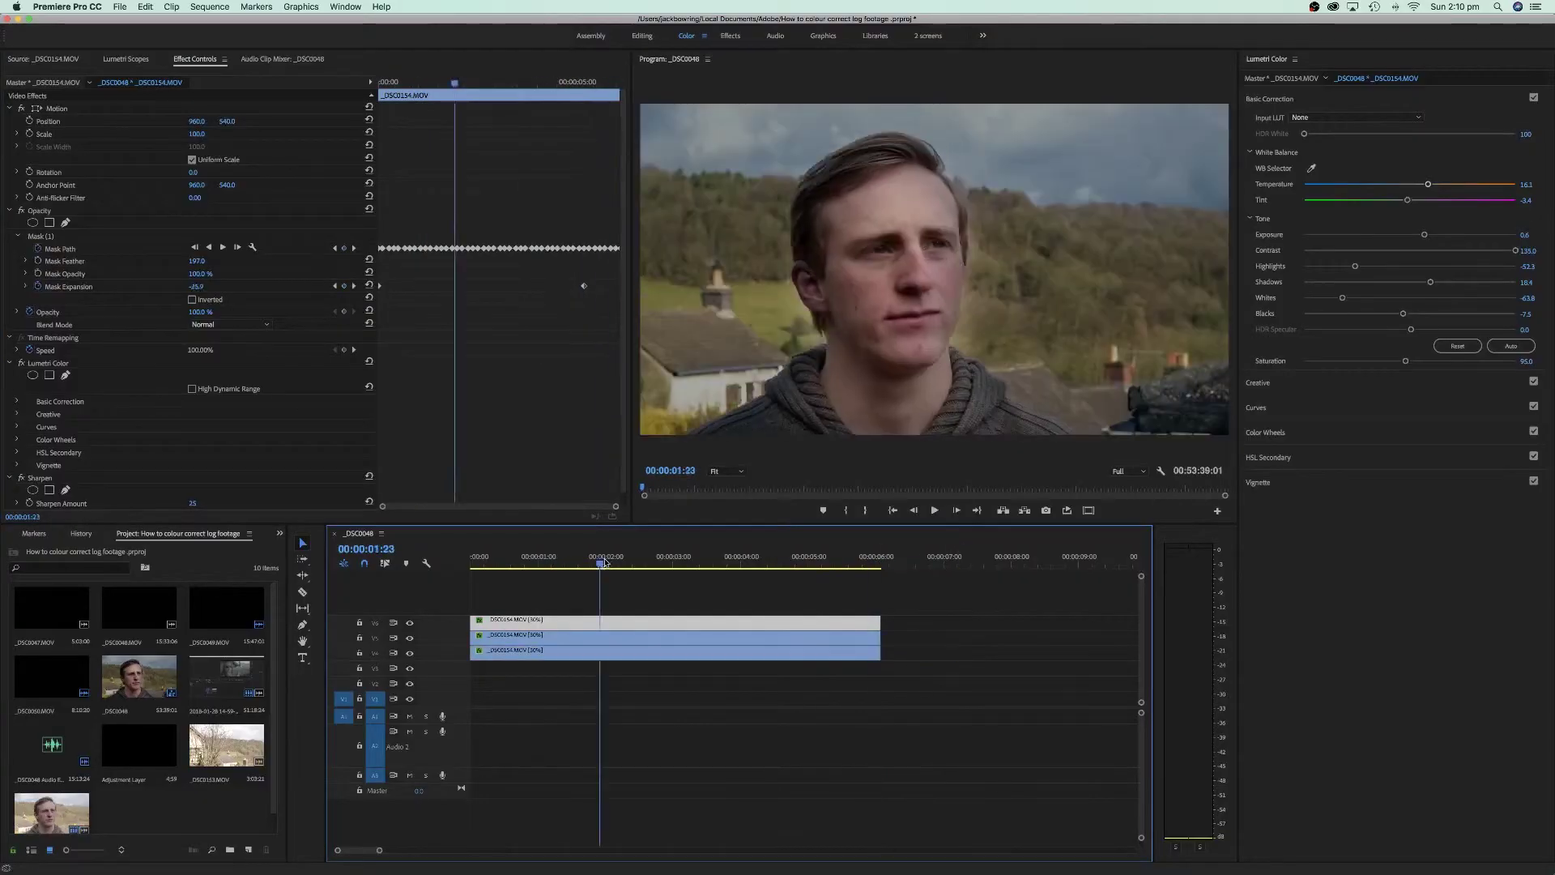
- Scrub the face clip towards its end to check the mask tracking and play the _DSC0048 sequence from the start
{"action": "left_click_drag", "start_coordinate": [456, 82], "coordinate": [611, 97]}
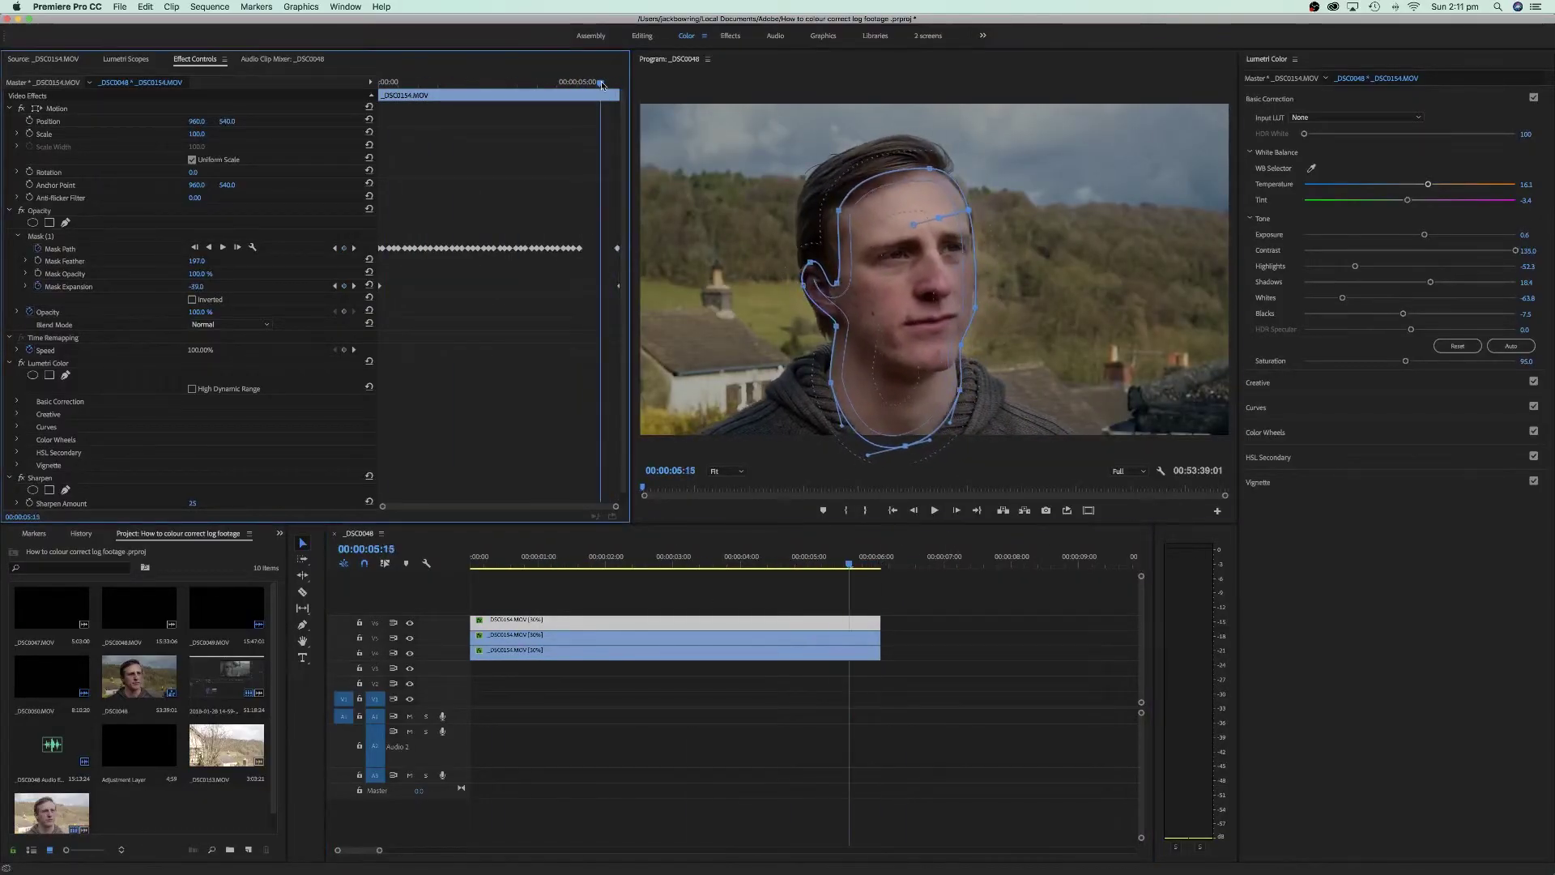
{"action": "left_click", "coordinate": [399, 565]}
{"action": "key", "text": "Home"}
{"action": "key", "text": "space"}
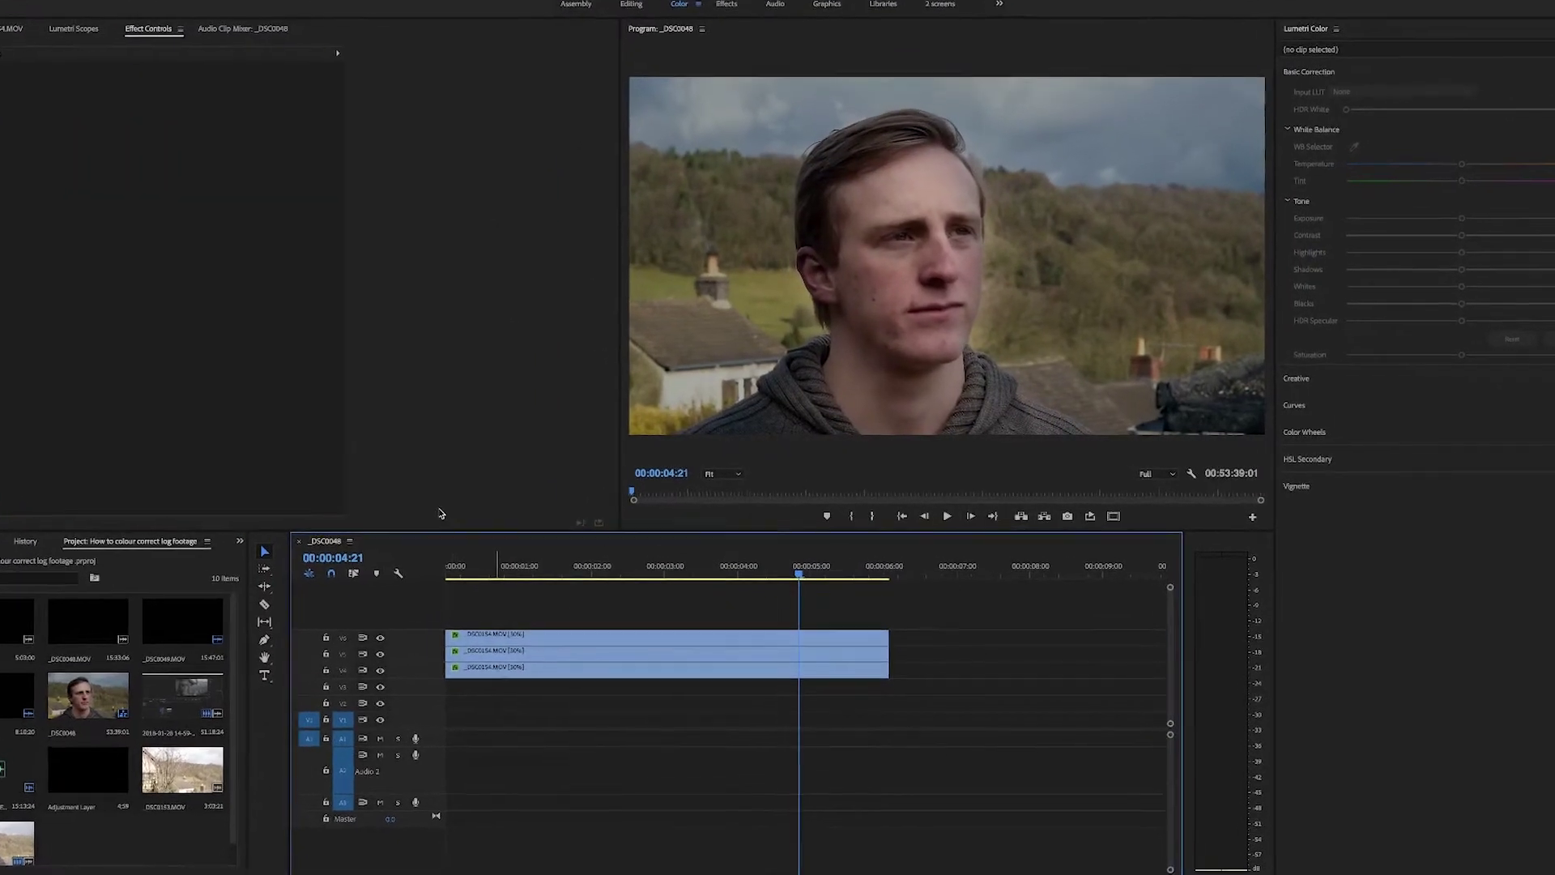
- Nest the three stacked clips in the _DSC0048 timeline into a single sequence
{"action": "left_click_drag", "start_coordinate": [535, 639], "coordinate": [583, 695]}
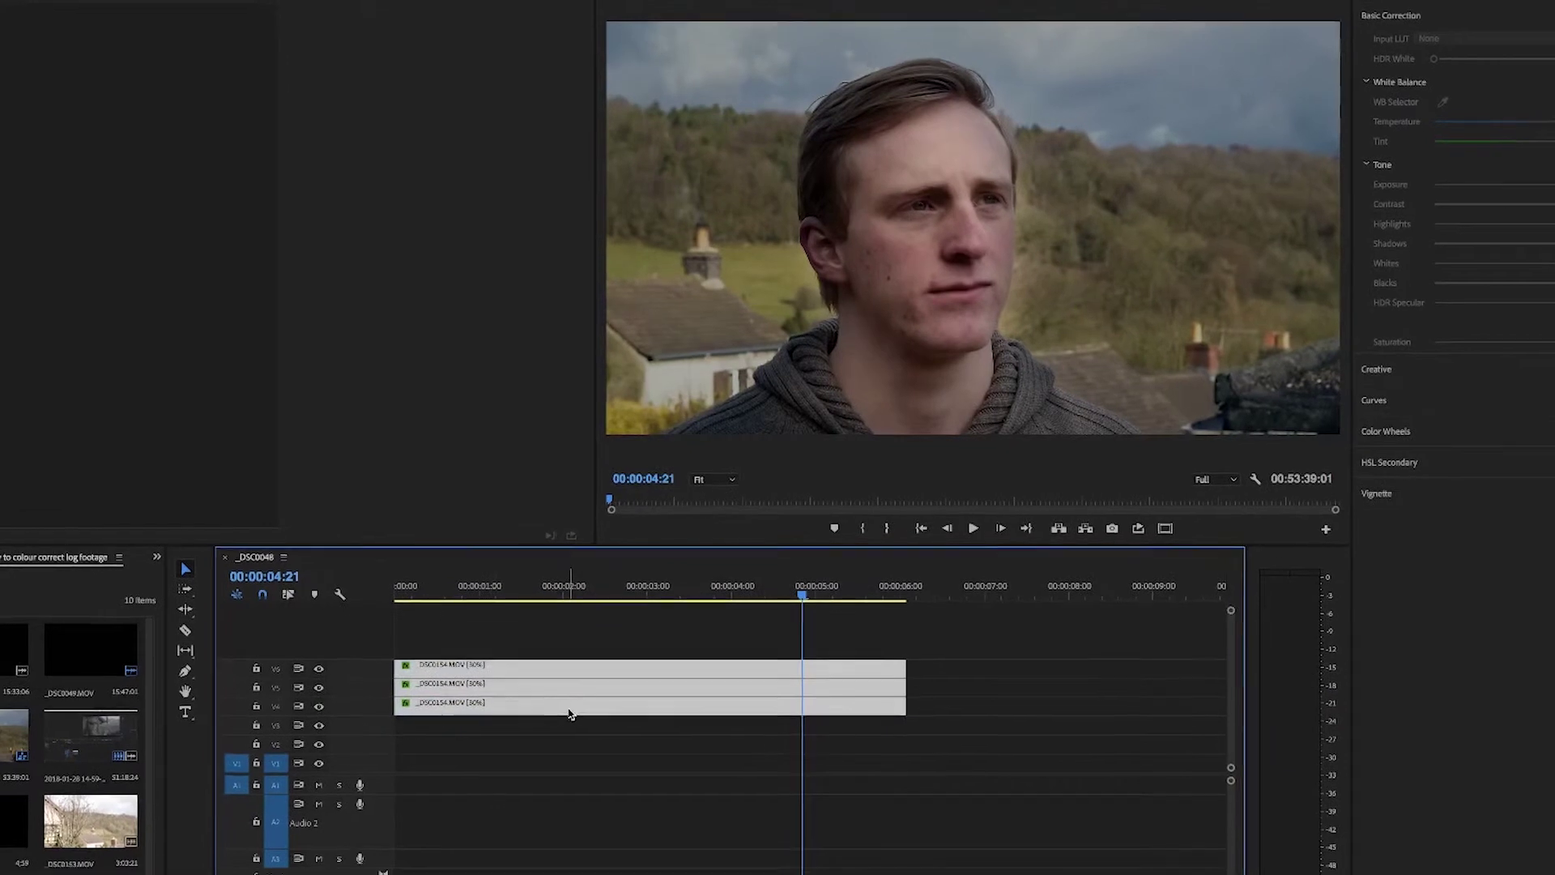
{"action": "right_click", "coordinate": [555, 733]}
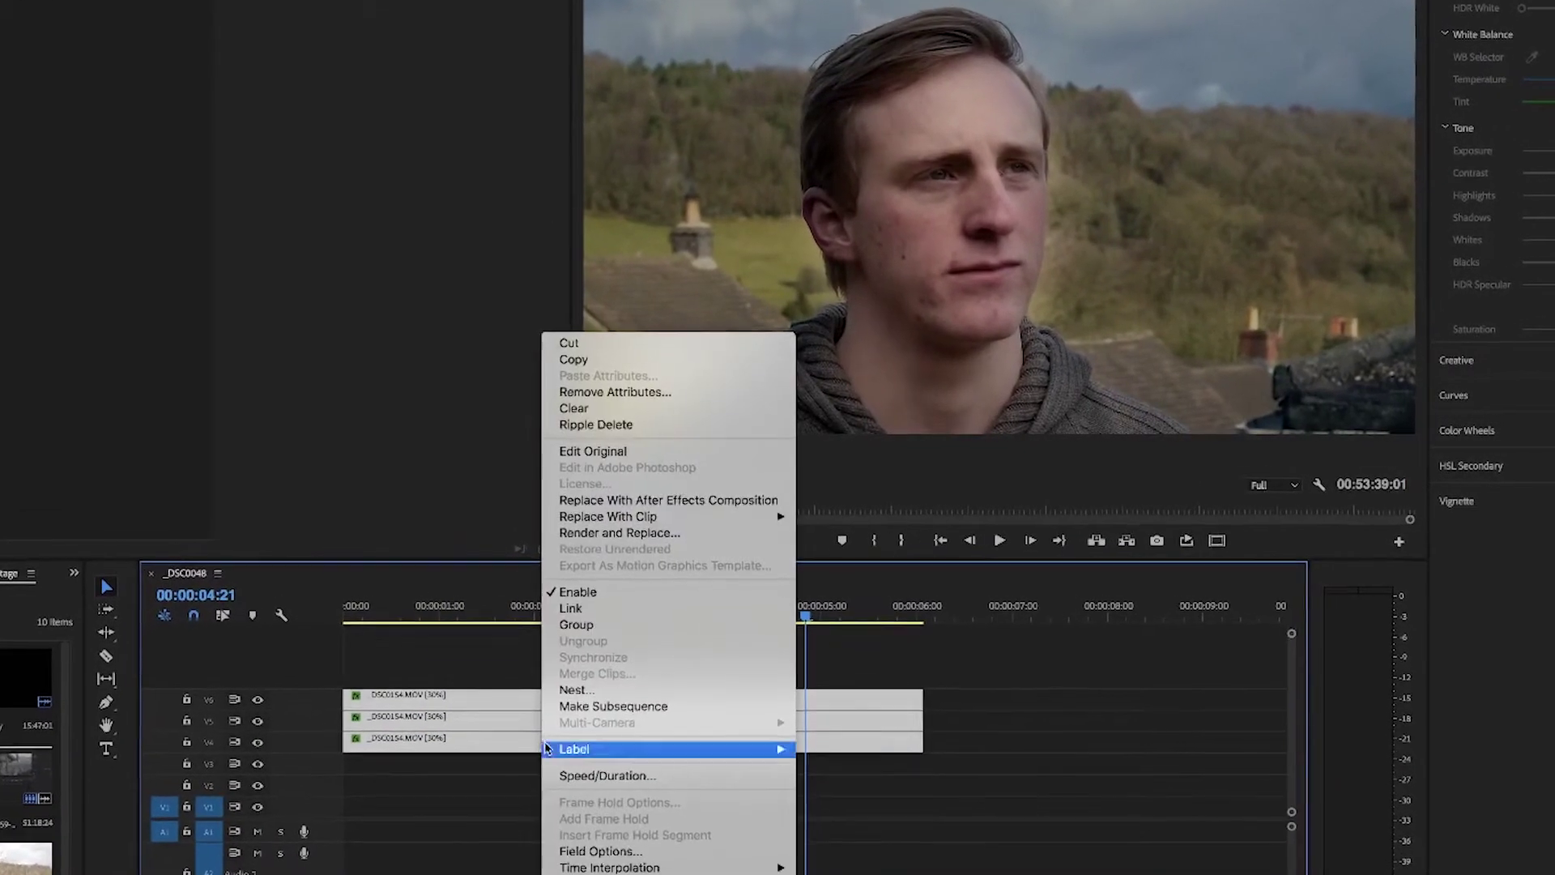
{"action": "left_click", "coordinate": [593, 677]}
{"action": "key", "text": "Return"}
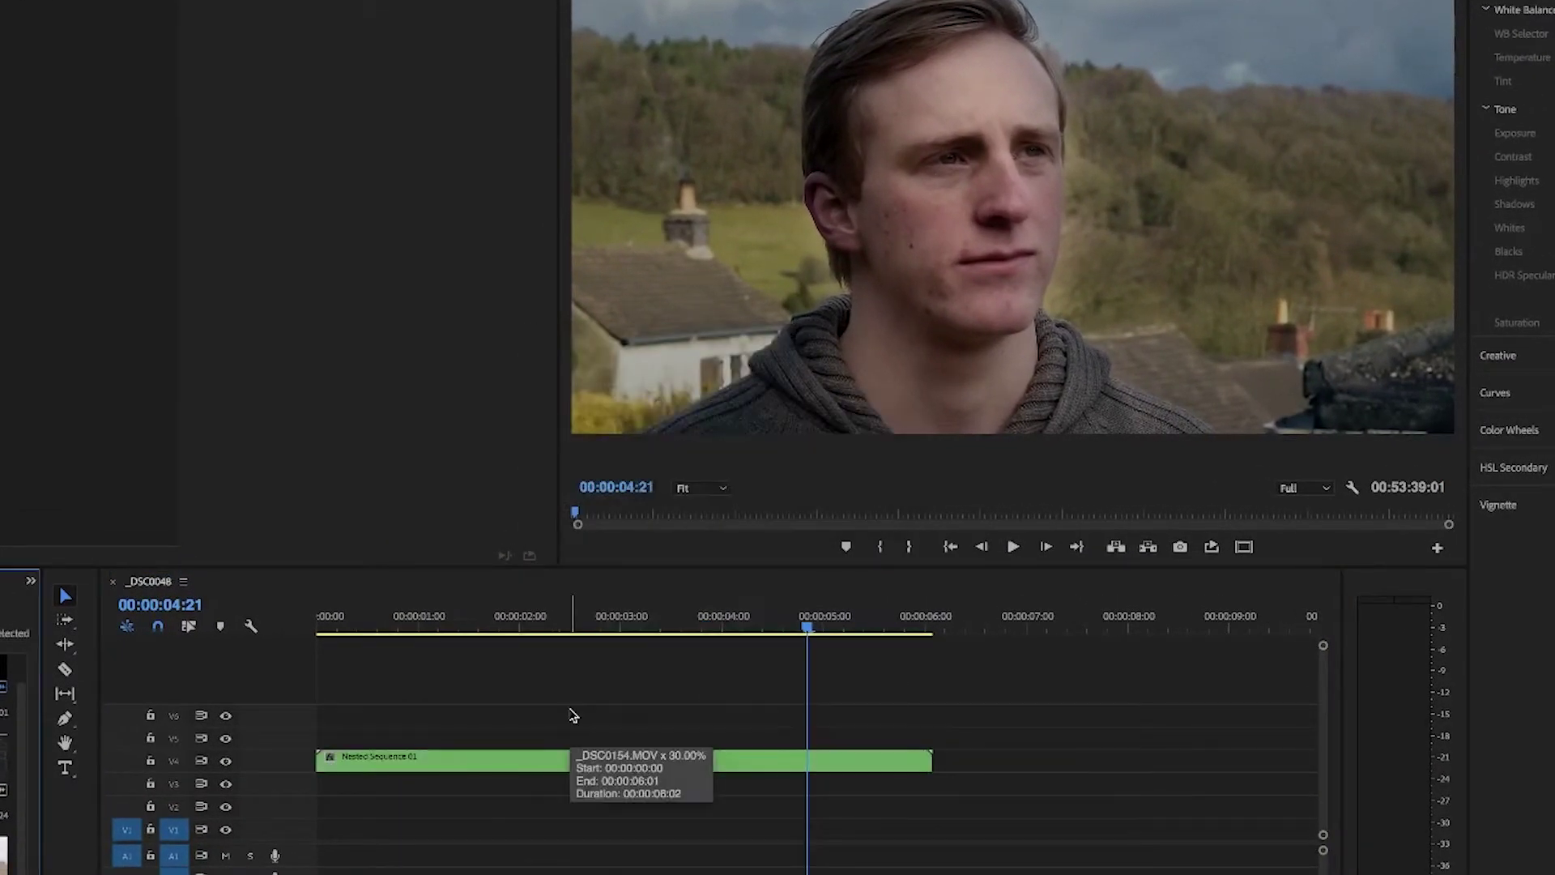
- Open the nested sequence at 00:00:04:02 and select the opacity mask of its middle clip
{"action": "left_click_drag", "start_coordinate": [650, 641], "coordinate": [731, 578]}
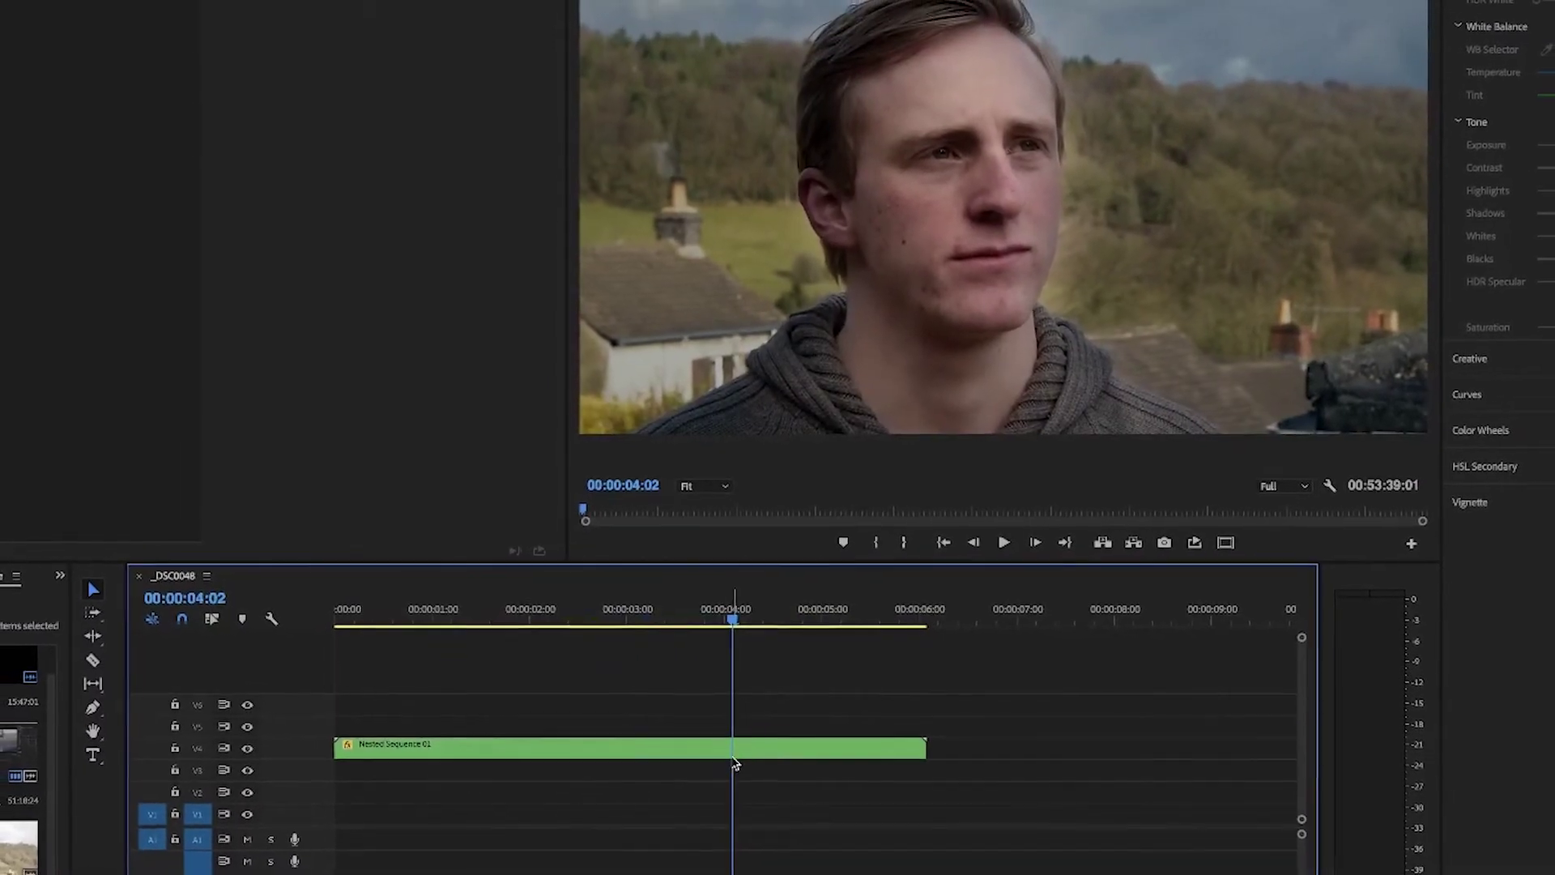
{"action": "left_click", "coordinate": [706, 760]}
{"action": "double_click", "coordinate": [709, 749]}
{"action": "left_click", "coordinate": [703, 690]}
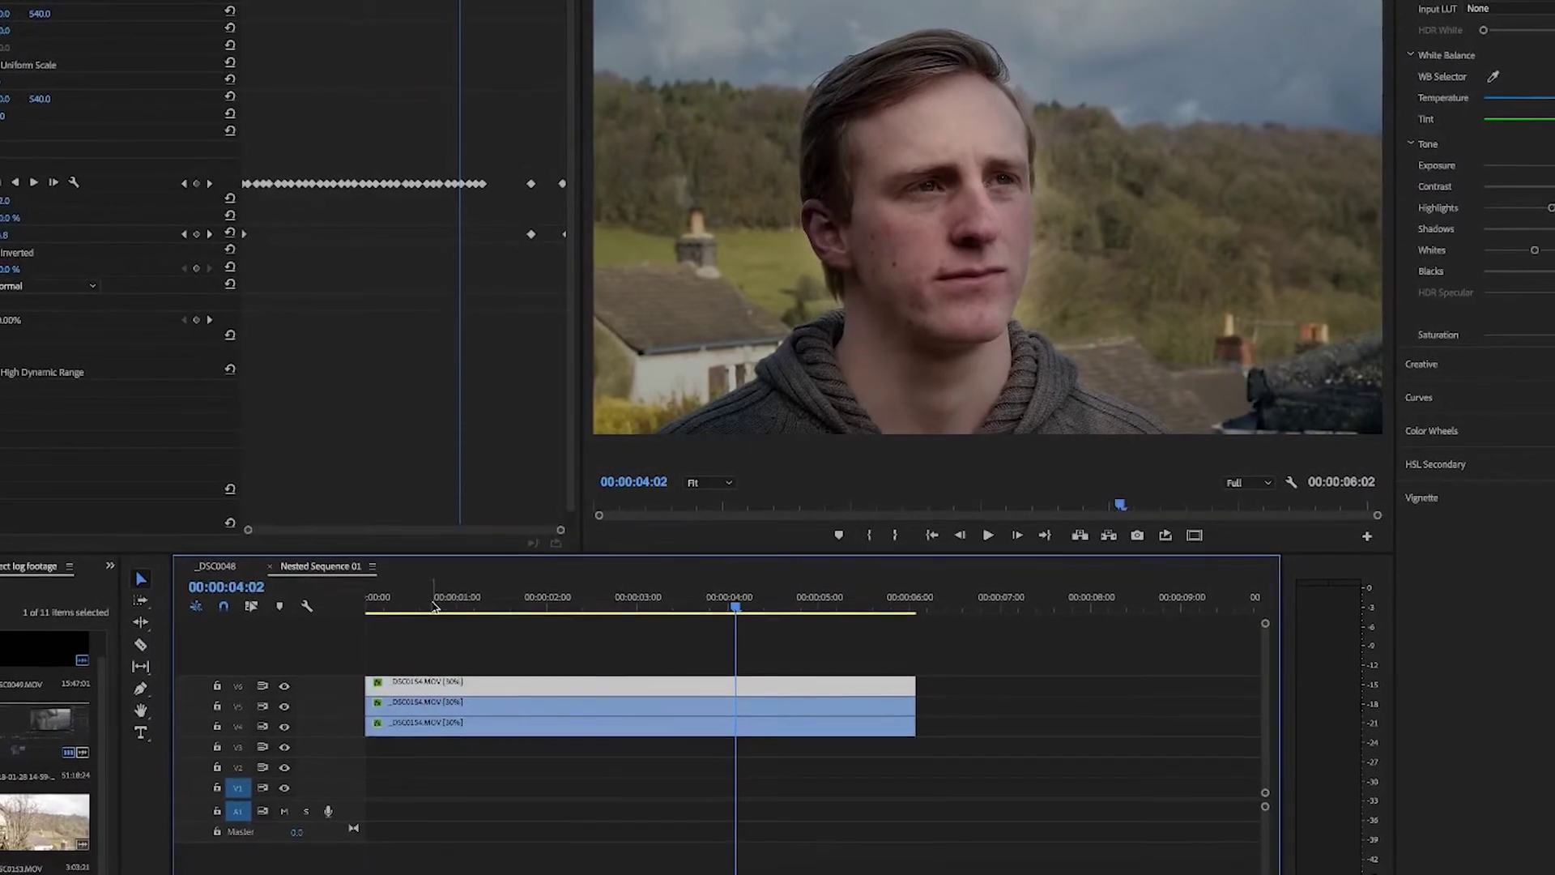
{"action": "left_click", "coordinate": [610, 701]}
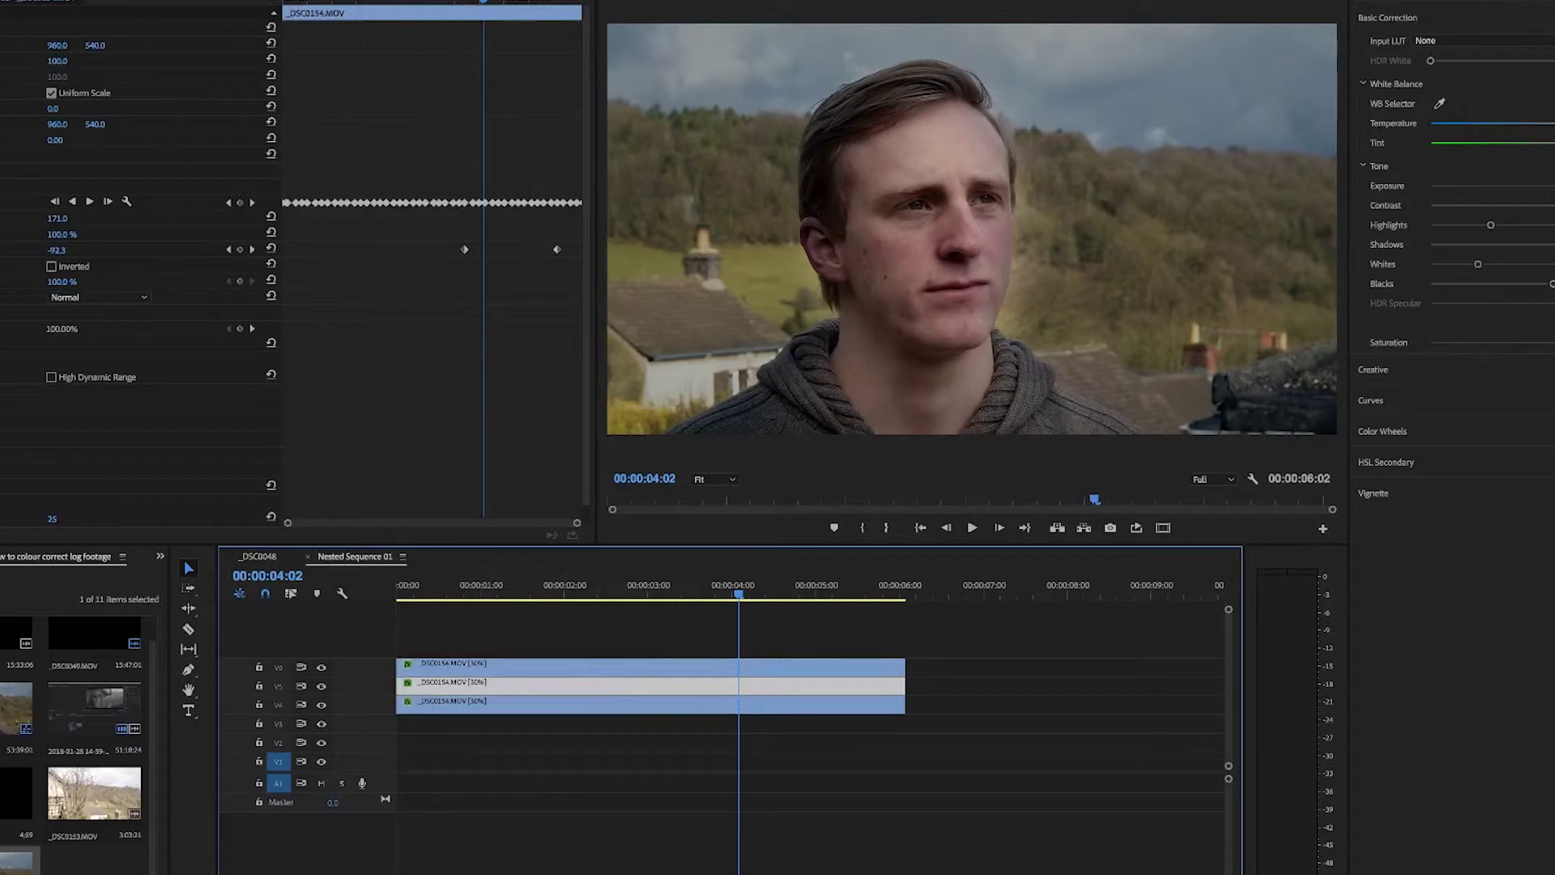
{"action": "left_click", "coordinate": [122, 187]}
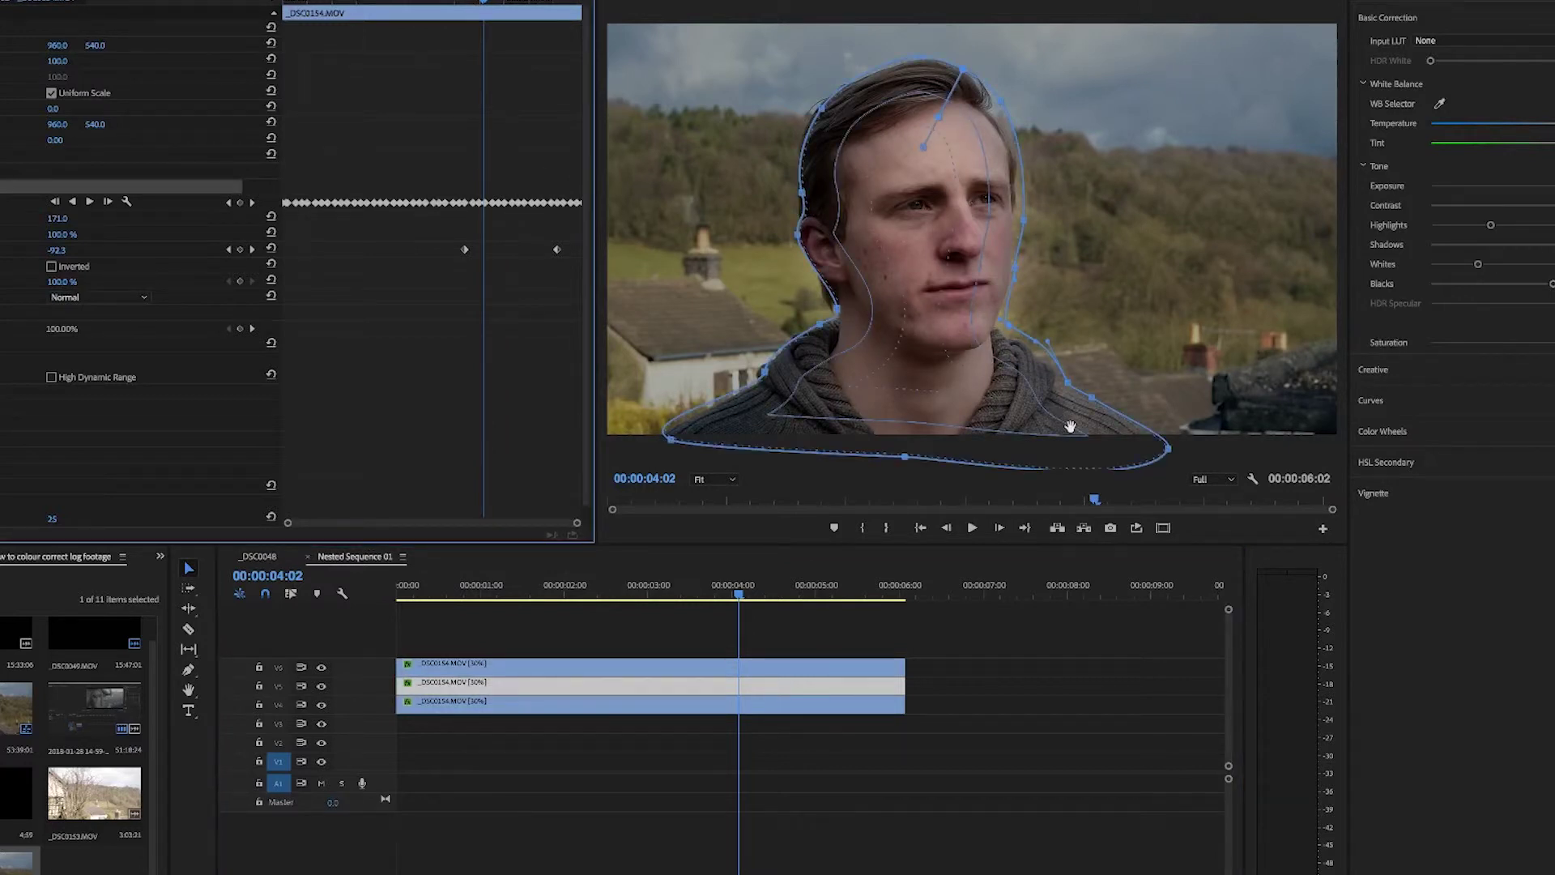